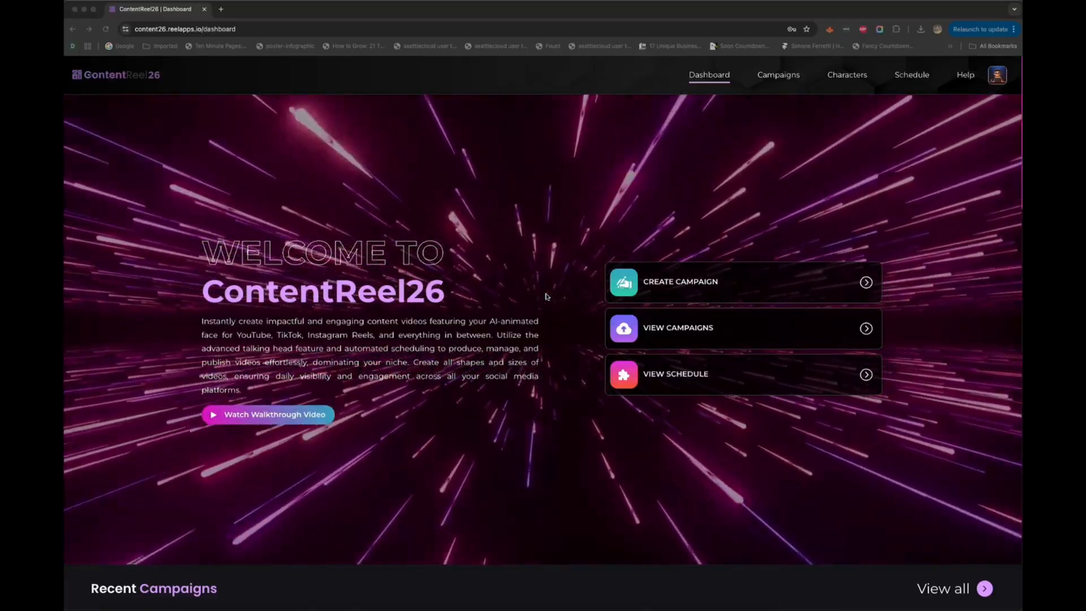
scroll(546, 296, "down", 1)
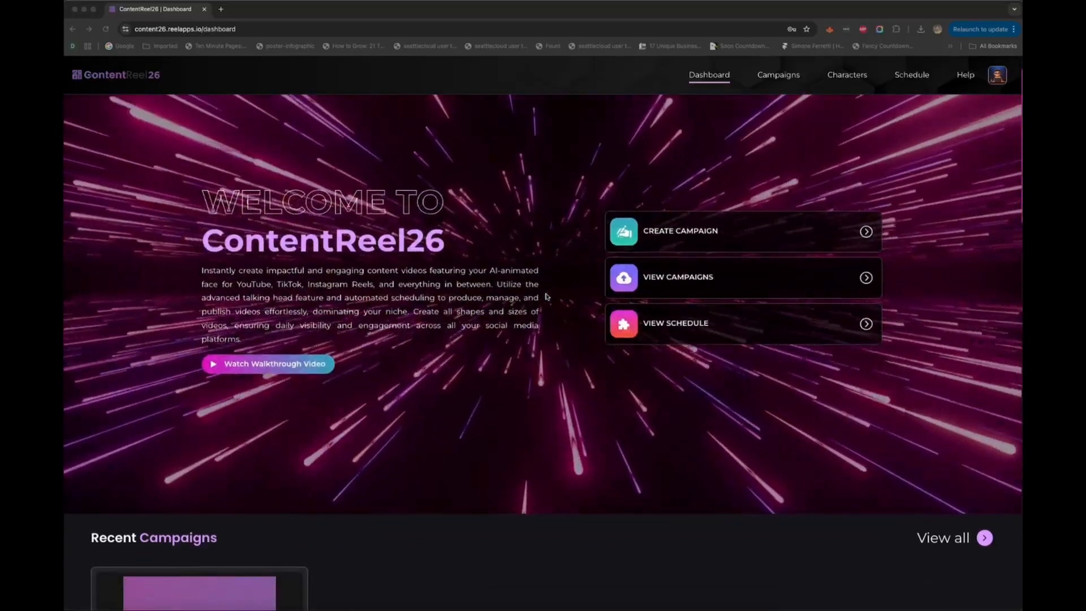
scroll(546, 296, "up", 1)
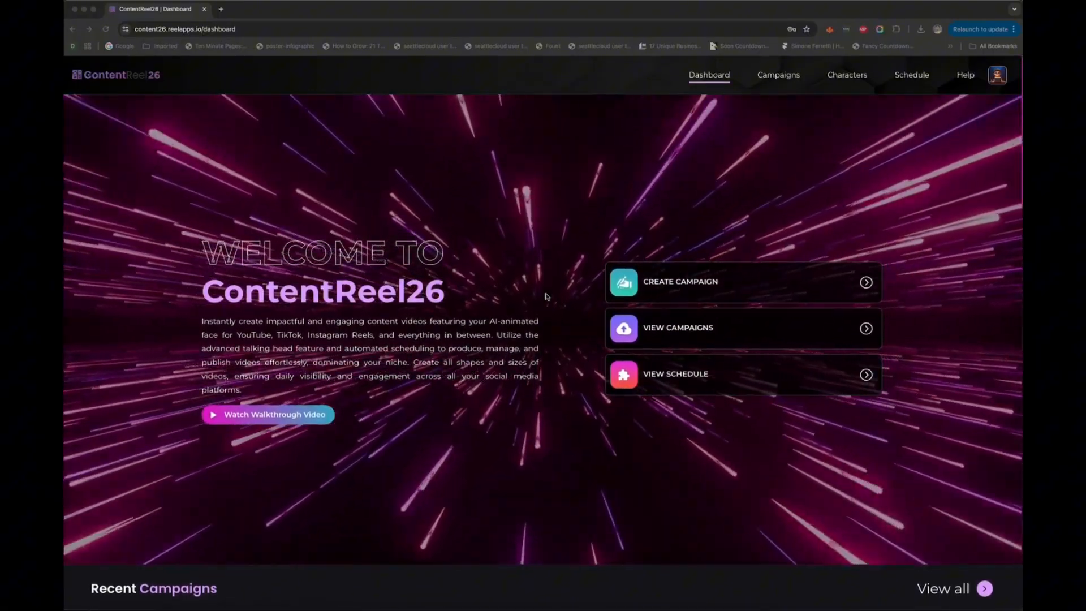
scroll(546, 296, "down", 1)
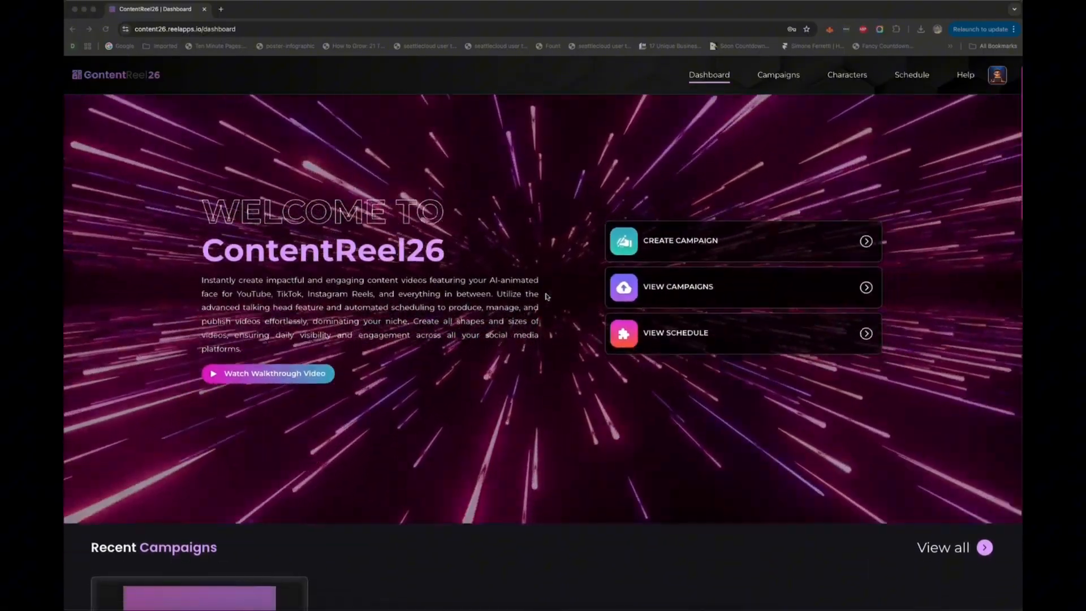
scroll(547, 296, "down", 1)
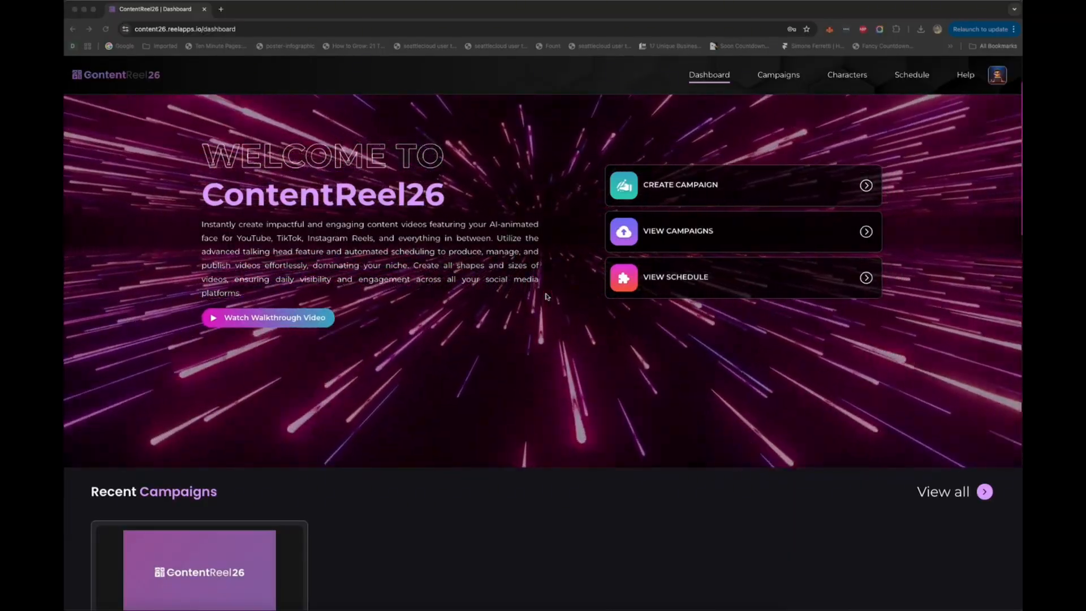
scroll(547, 296, "up", 2)
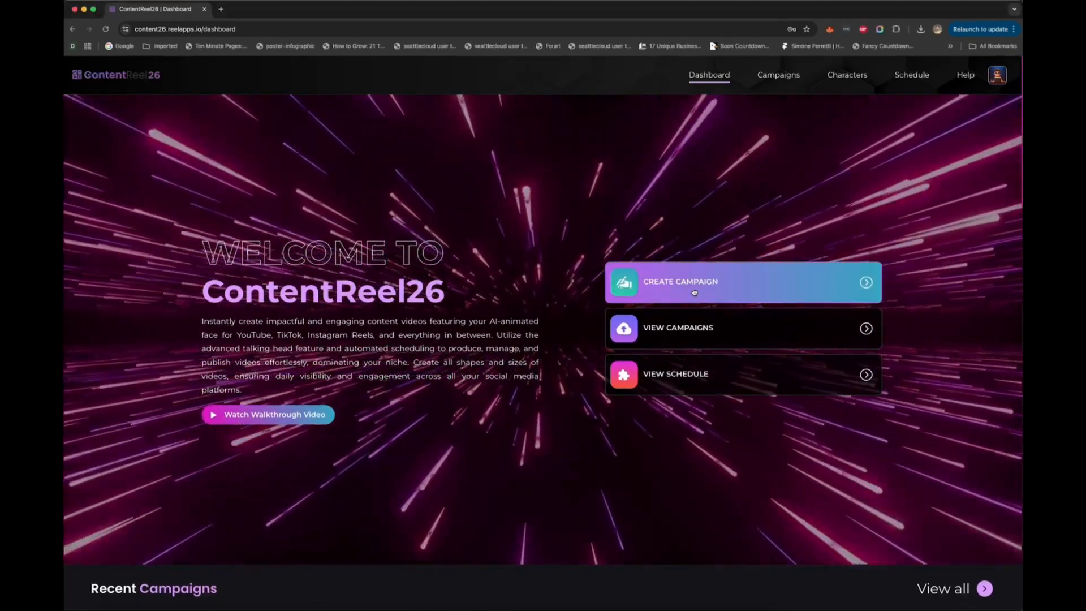
Step: Create a new campaign named "weight loss 2" and continue to its video set form
left_click(695, 291)
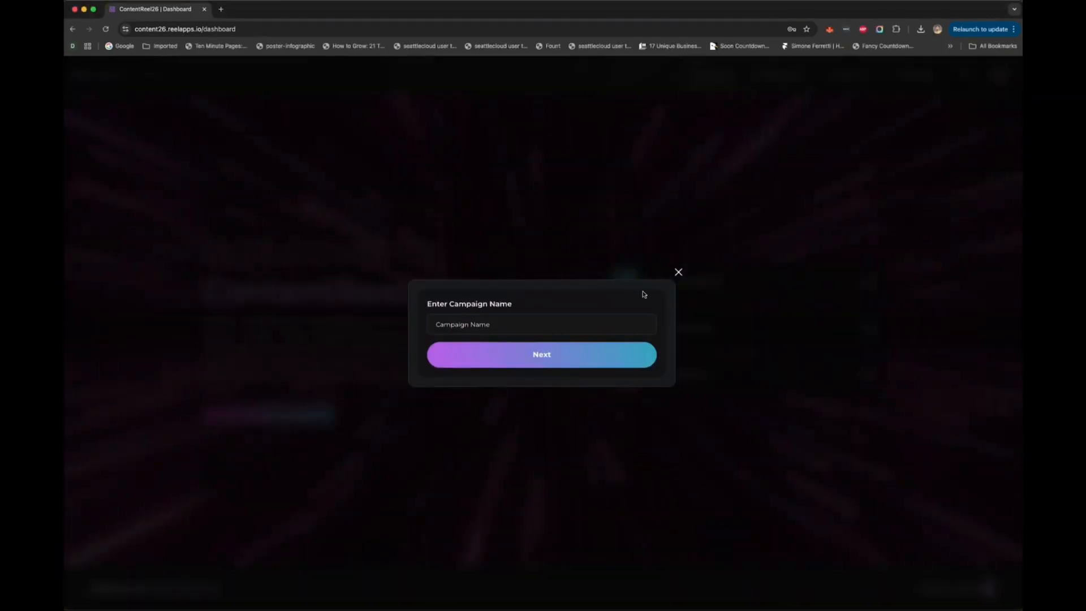
left_click(529, 330)
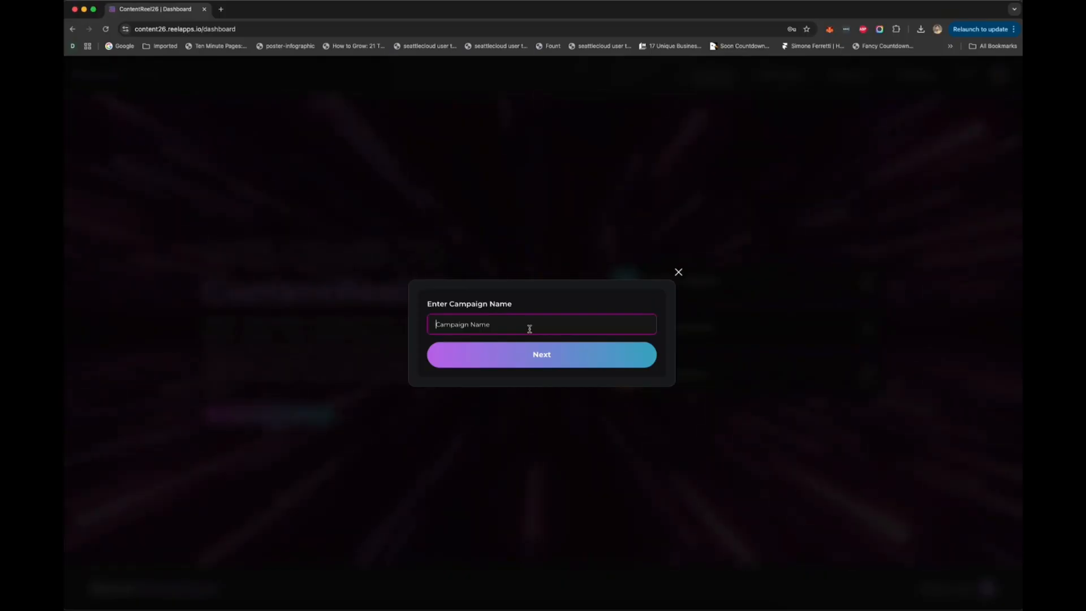
type("weig")
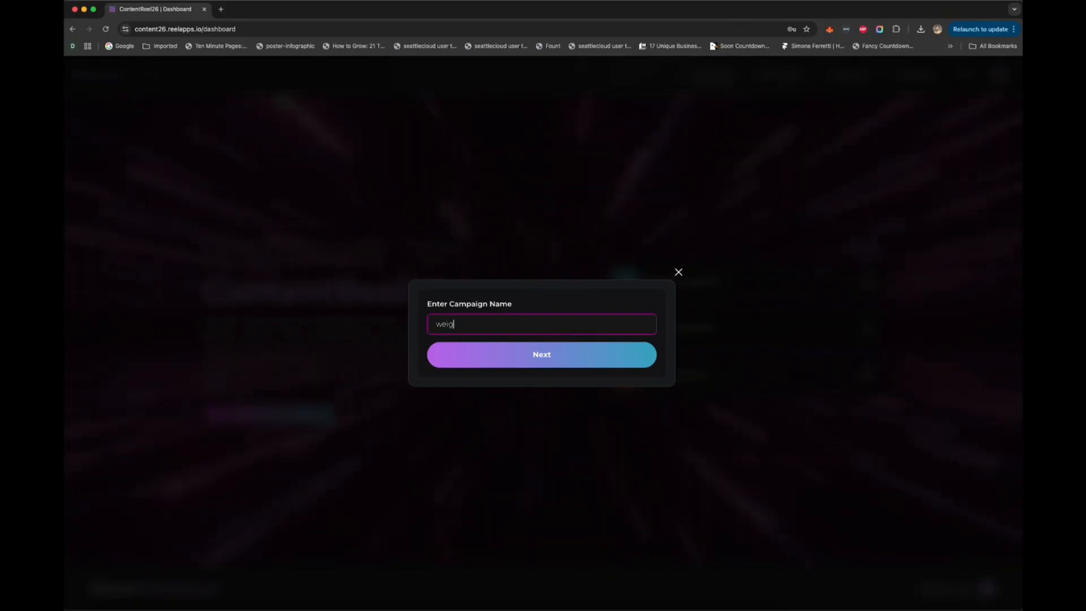
type("ht loss 2")
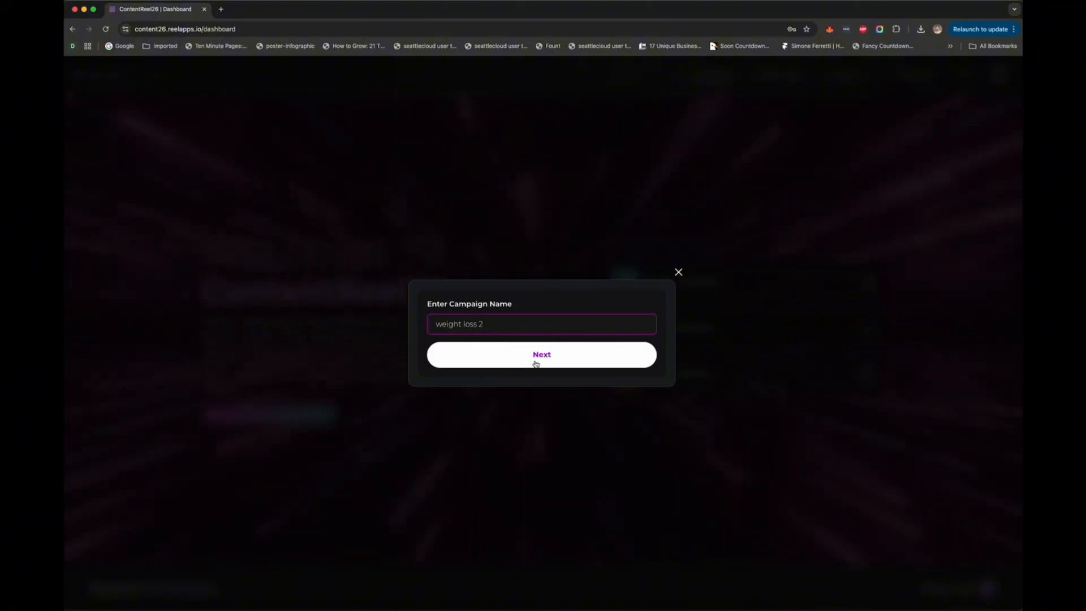
left_click(536, 363)
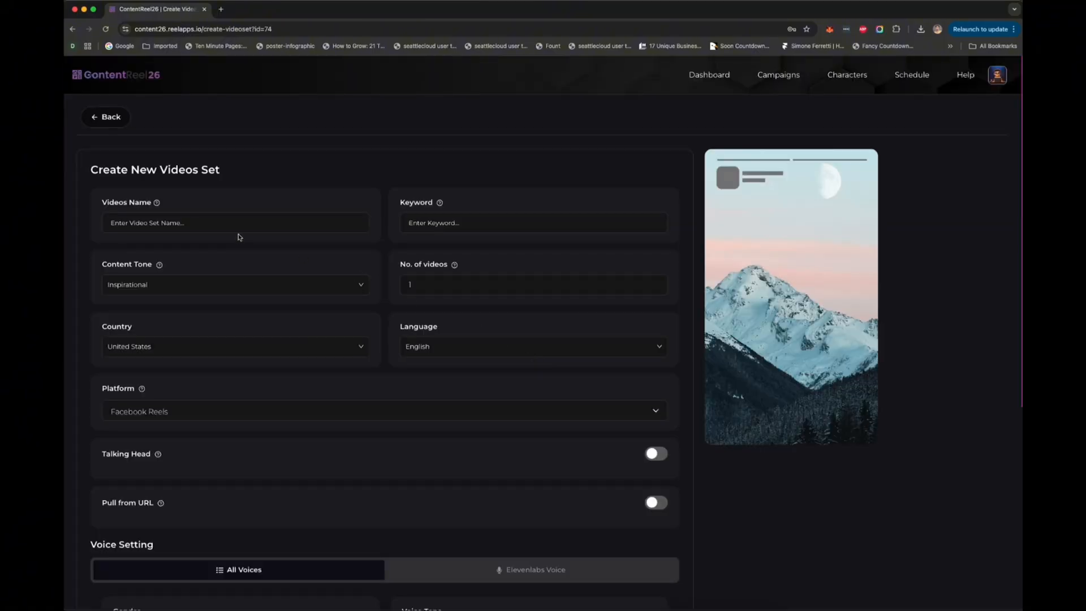
left_click(169, 229)
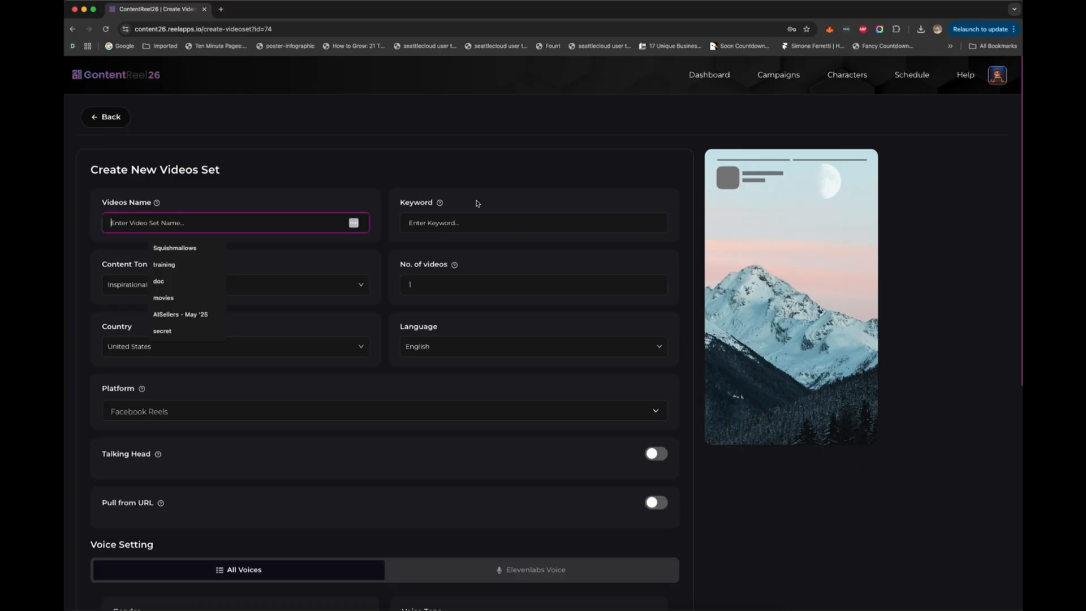
left_click(281, 408)
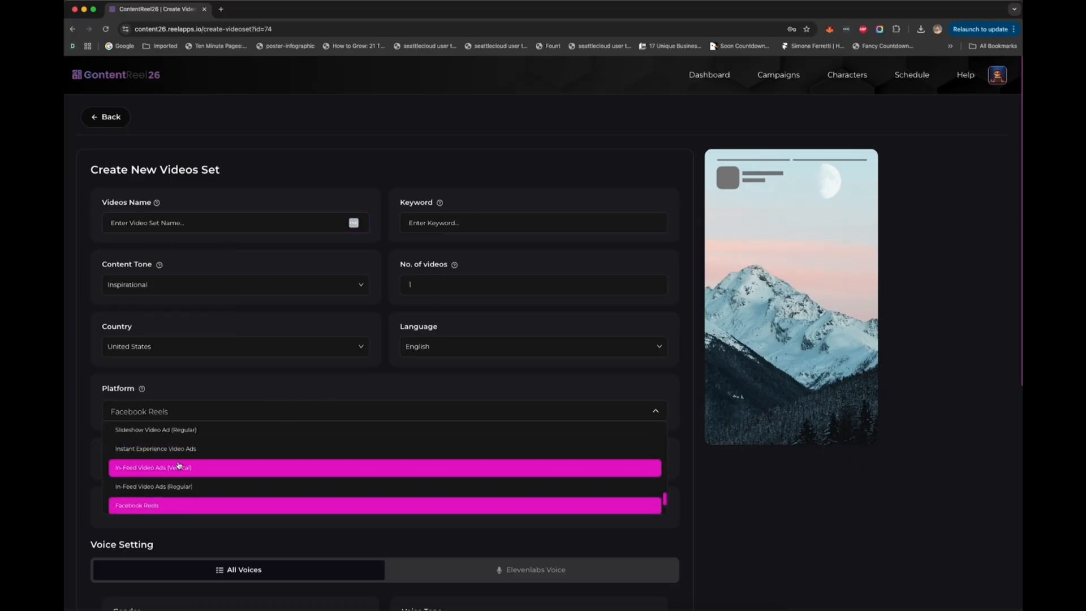
scroll(179, 465, "up", 1)
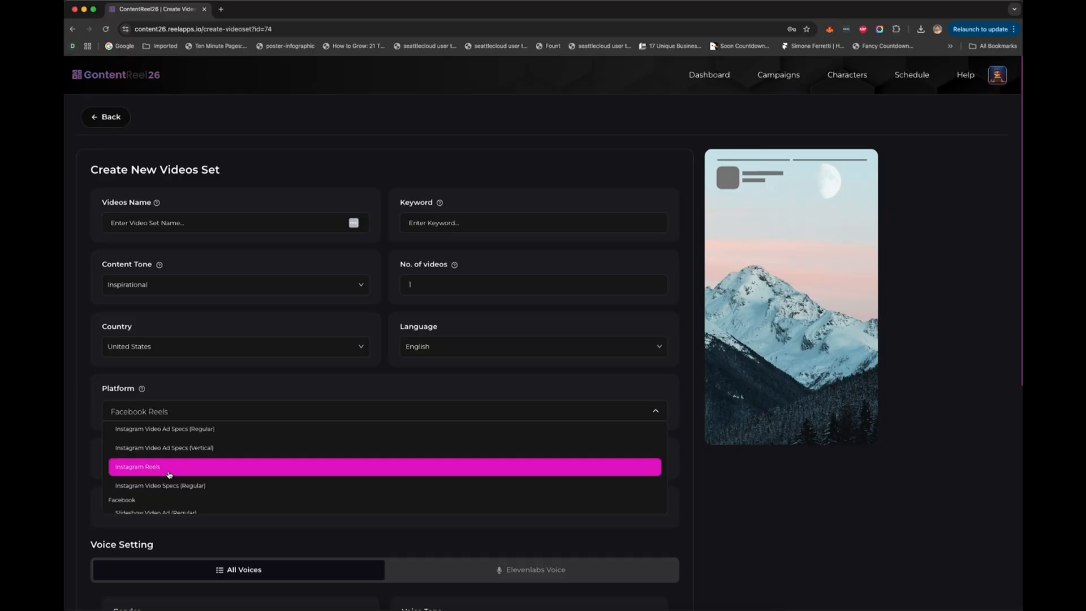
scroll(169, 475, "down", 5)
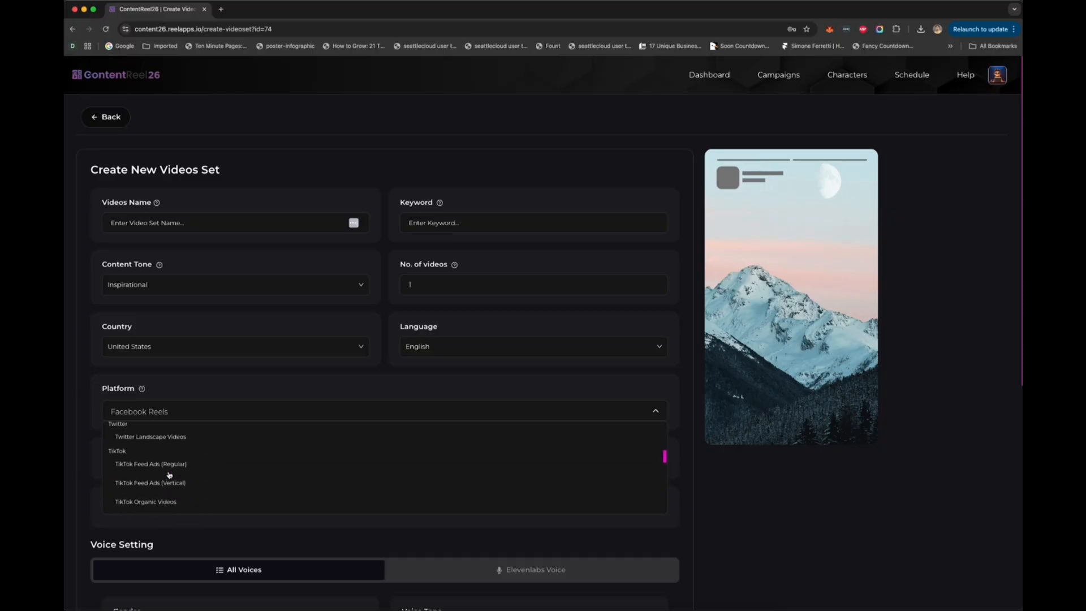
left_click(268, 186)
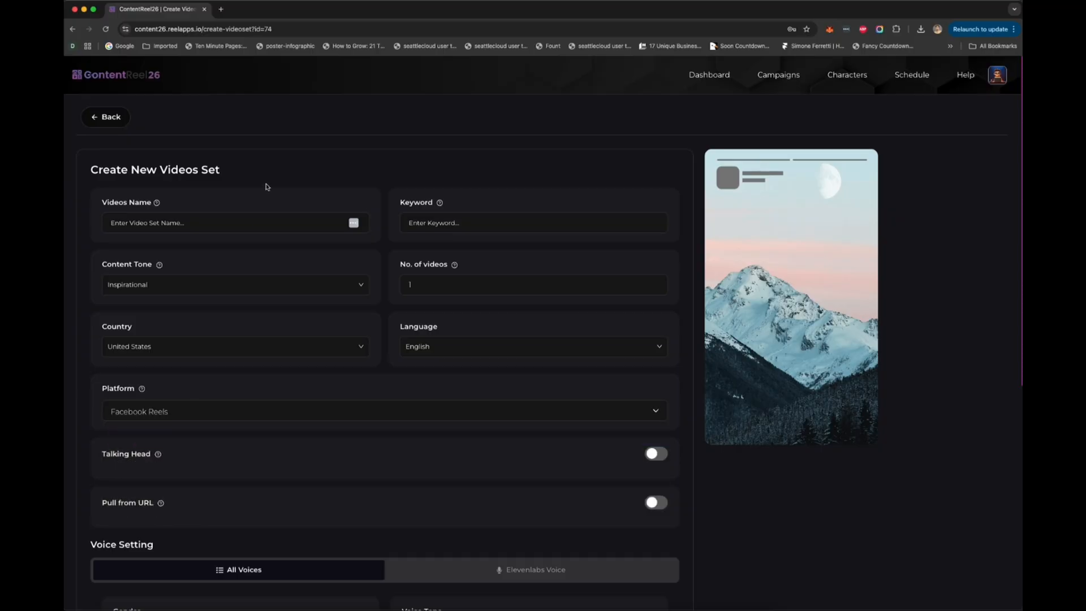
Step: Name the new video set "instagram" and enter "weight loss" as its keyword
left_click(215, 222)
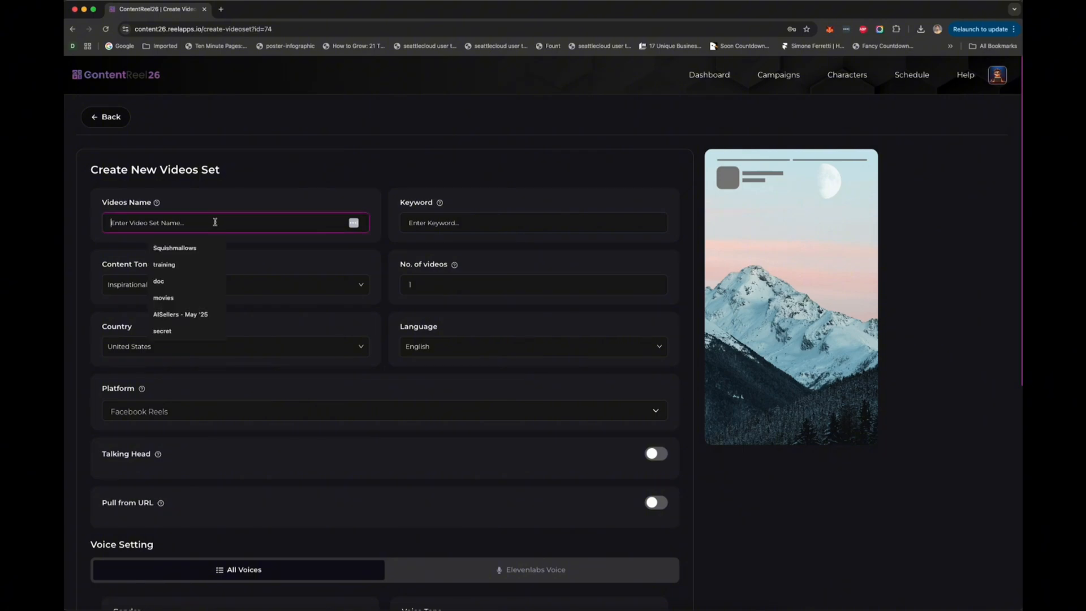
type("instagram")
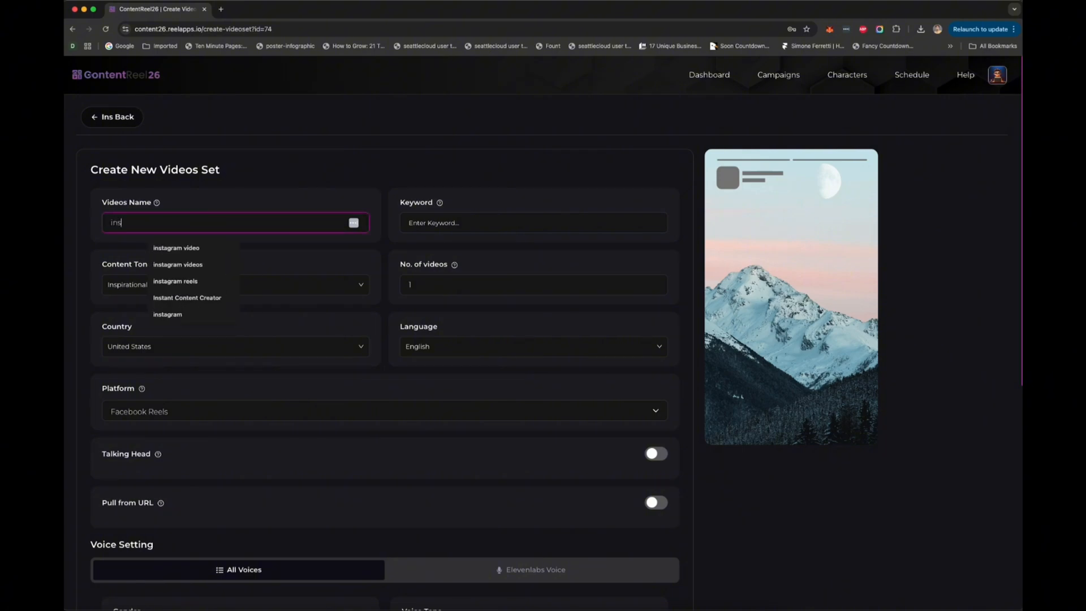
left_click(471, 219)
type("weight loss")
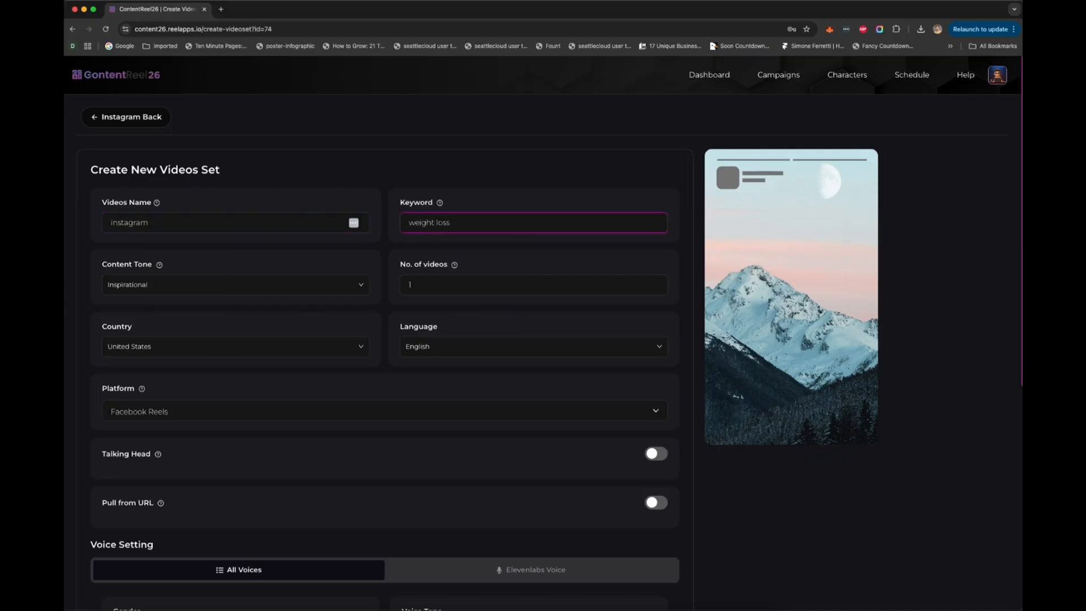
Step: Set the video set's content tone to Educational
left_click(323, 279)
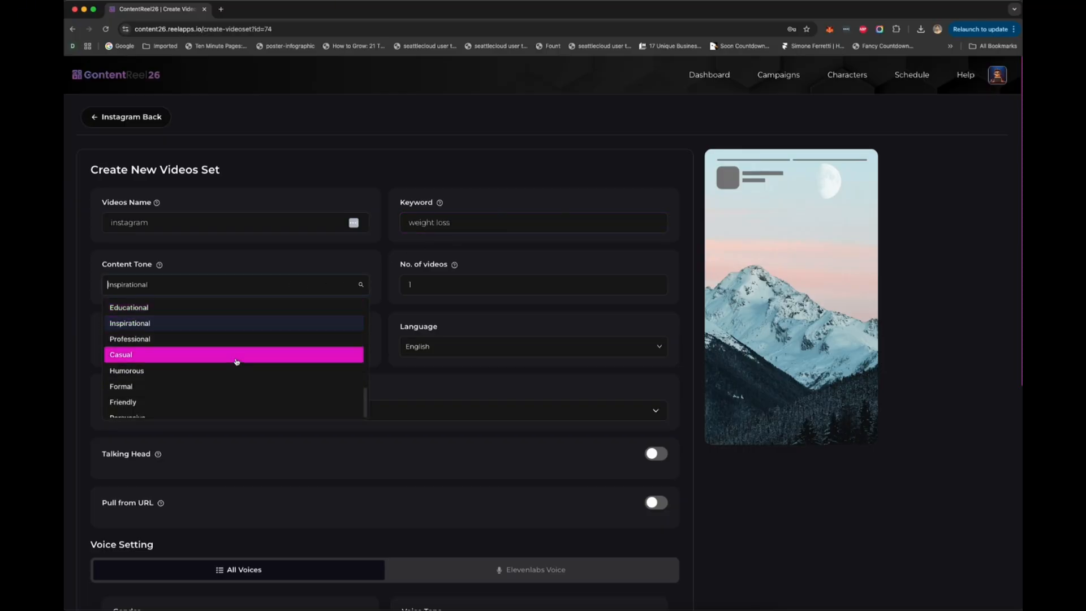
scroll(236, 362, "down", 1)
scroll(236, 362, "down", 1)
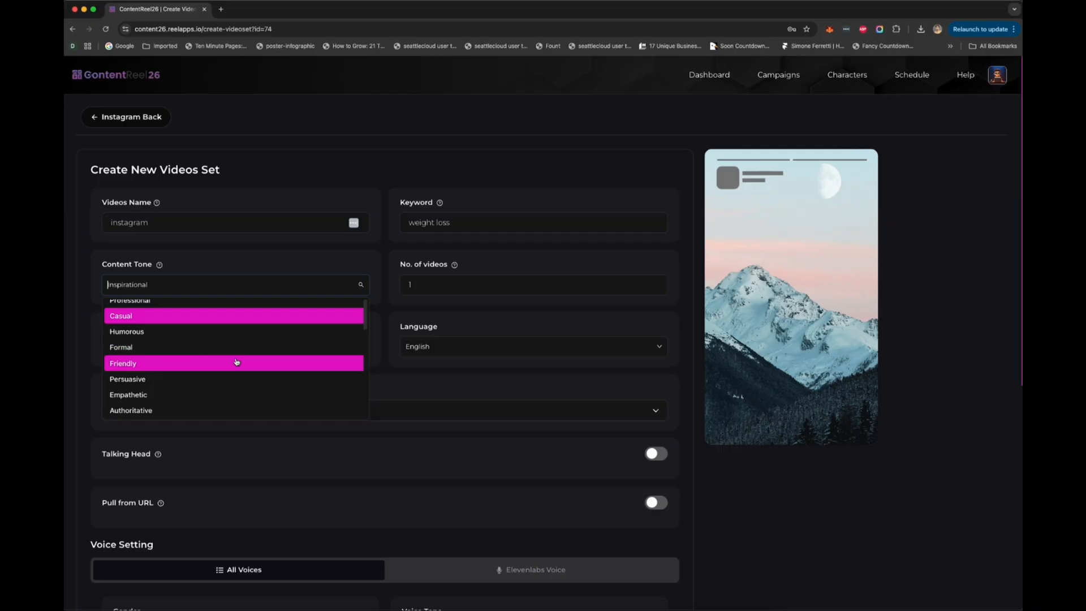
scroll(237, 362, "up", 2)
left_click(248, 256)
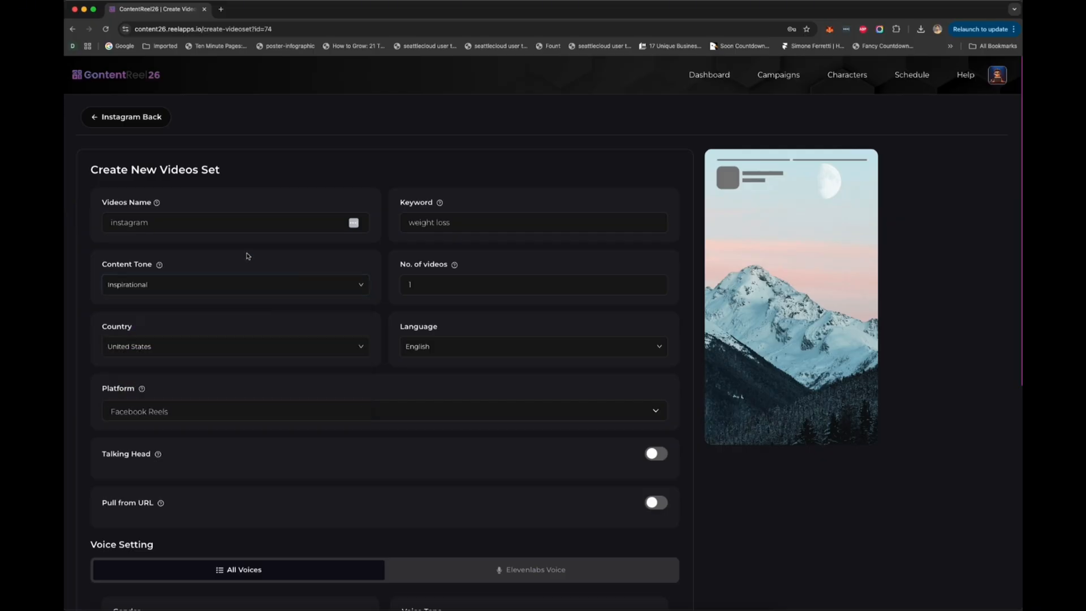
left_click(229, 277)
left_click(199, 316)
left_click(198, 291)
left_click(166, 306)
Step: Set the number of videos in the set to 3
left_click(434, 288)
key("BackSpace")
type("3")
left_click(514, 342)
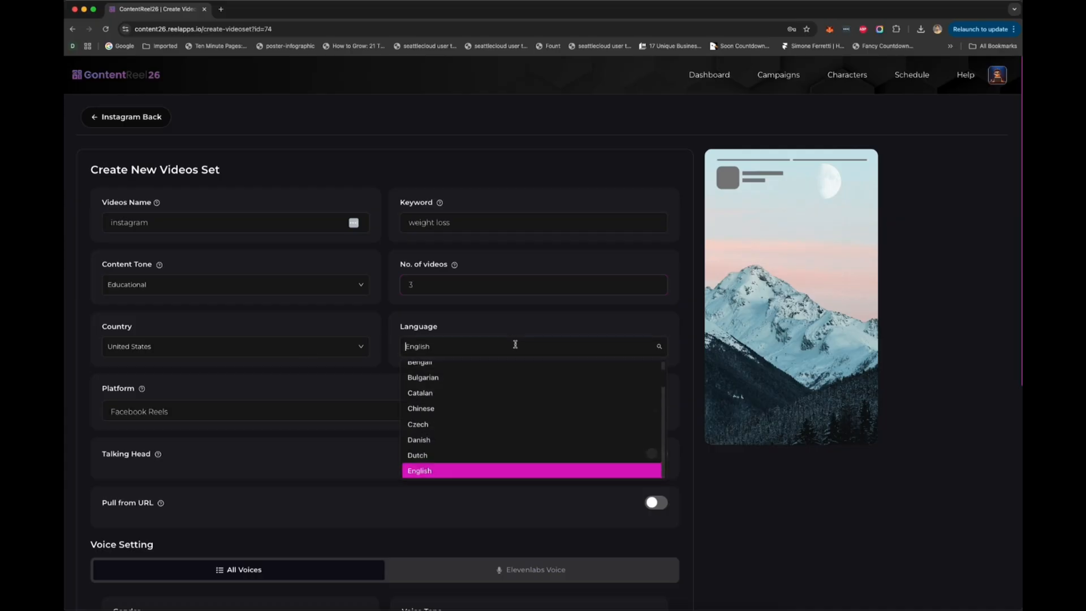
scroll(503, 423, "up", 3)
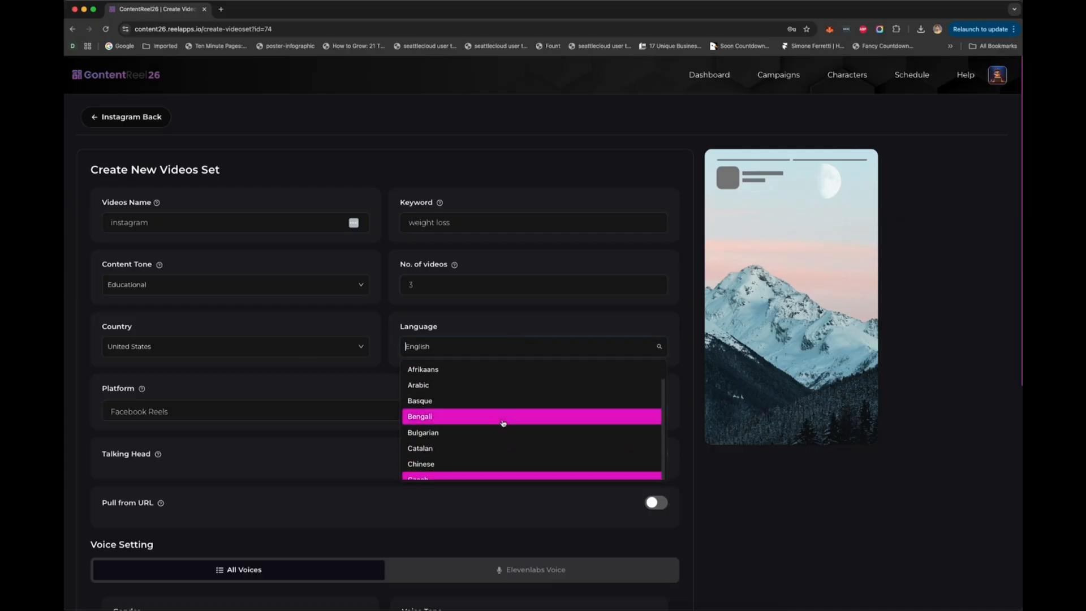
scroll(503, 423, "down", 15)
left_click(373, 383)
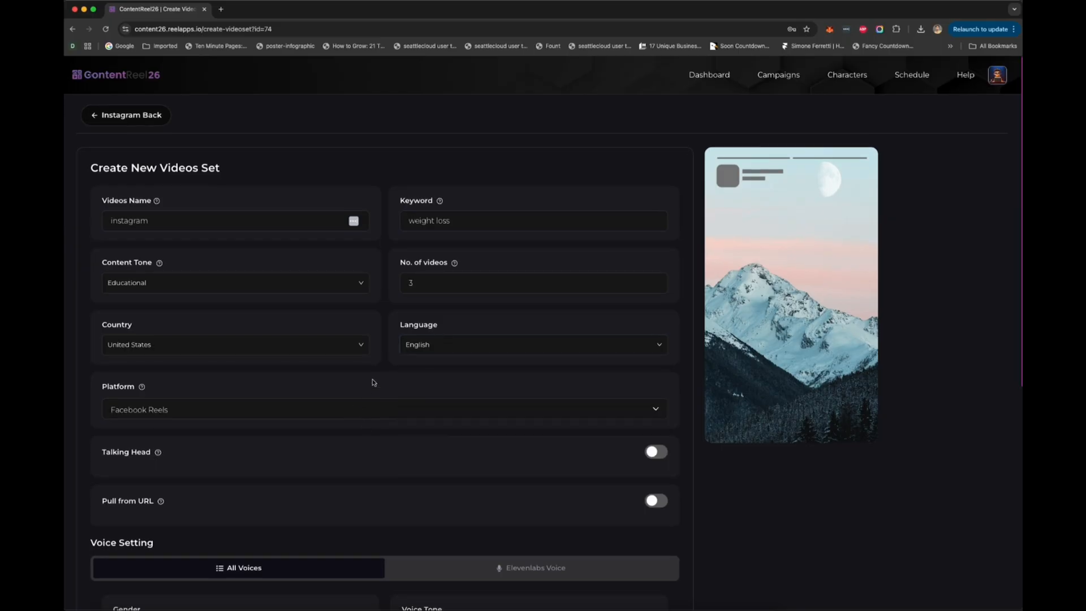
Step: Choose Instagram Reels as the platform for the video set
left_click(317, 410)
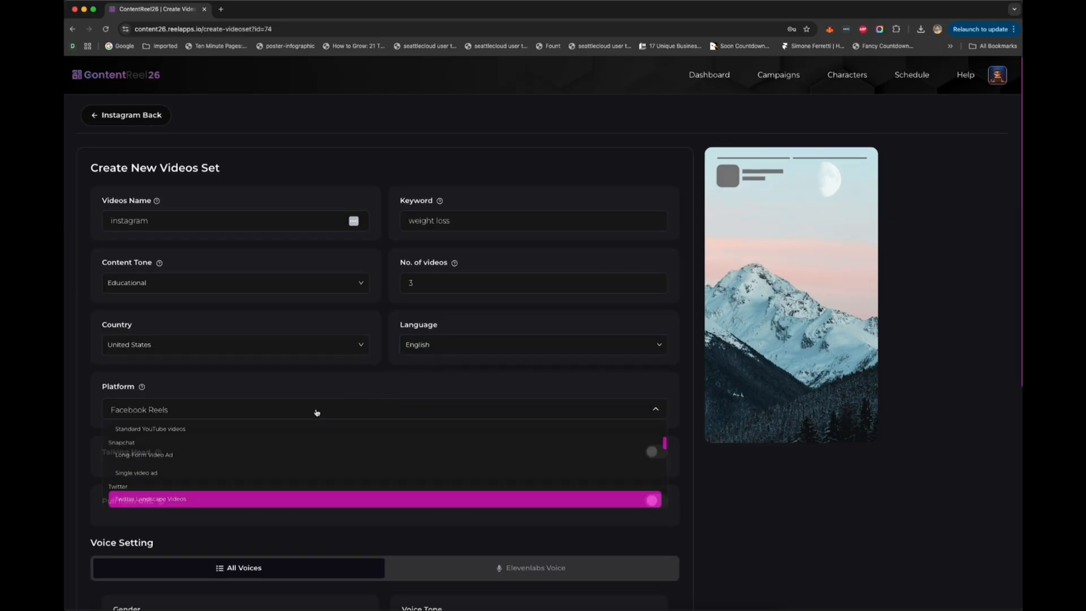
scroll(232, 467, "up", 5)
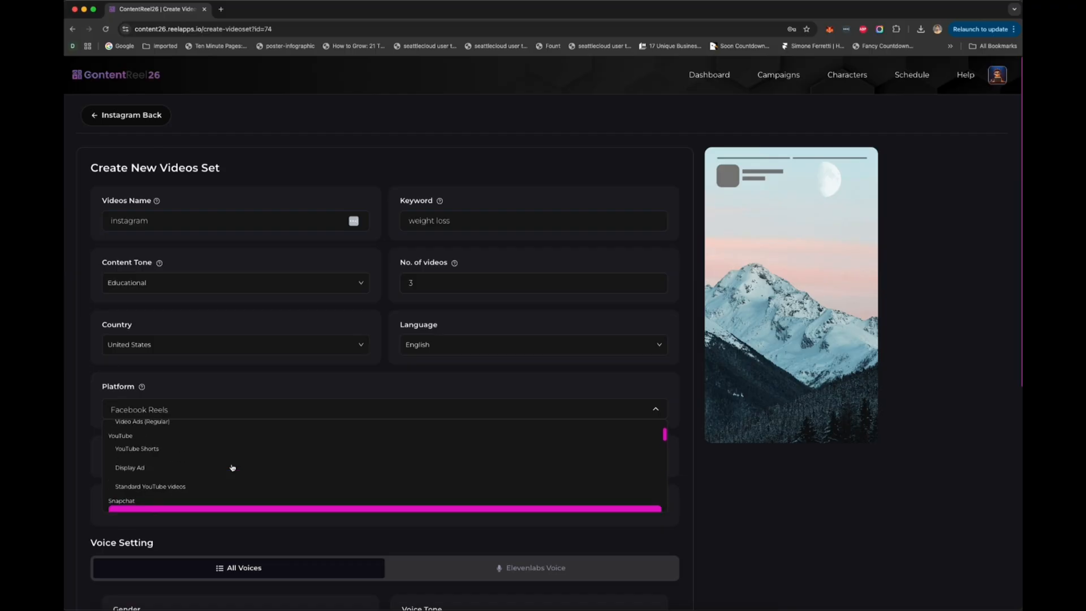
scroll(232, 468, "down", 3)
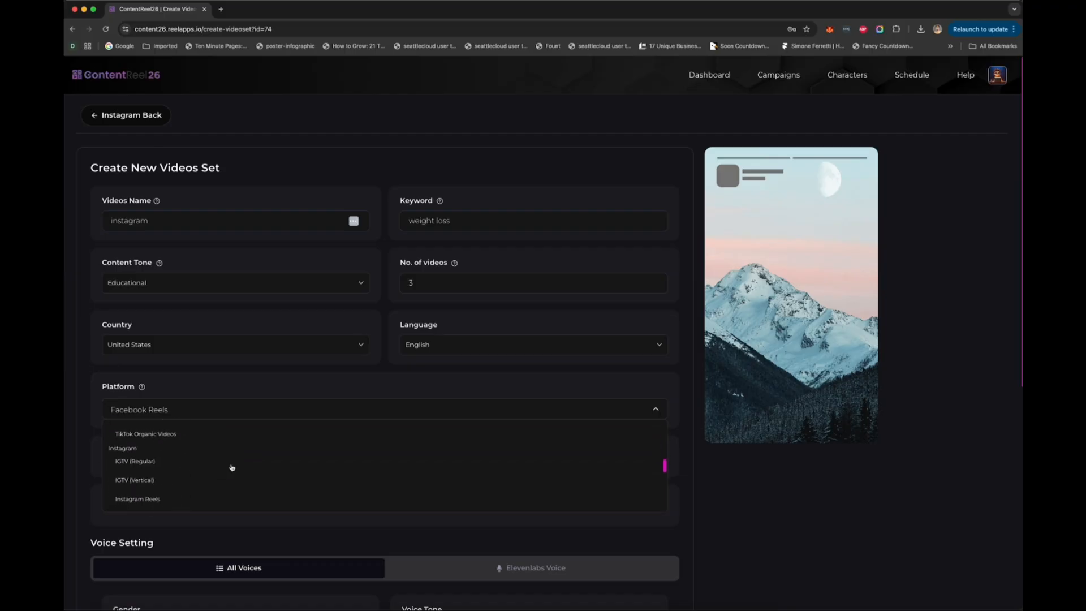
left_click(212, 460)
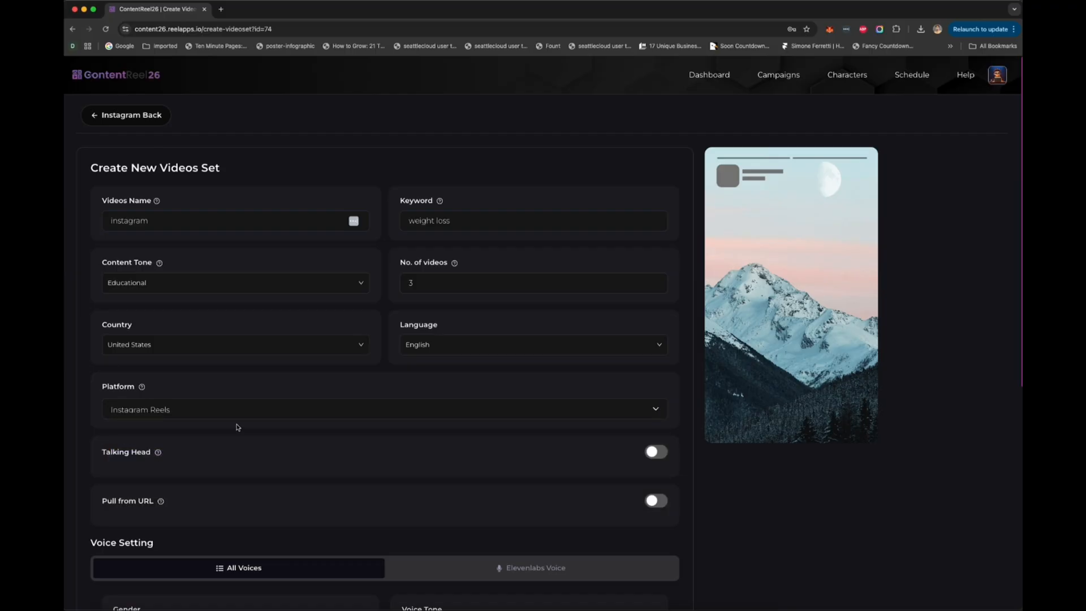
left_click(653, 451)
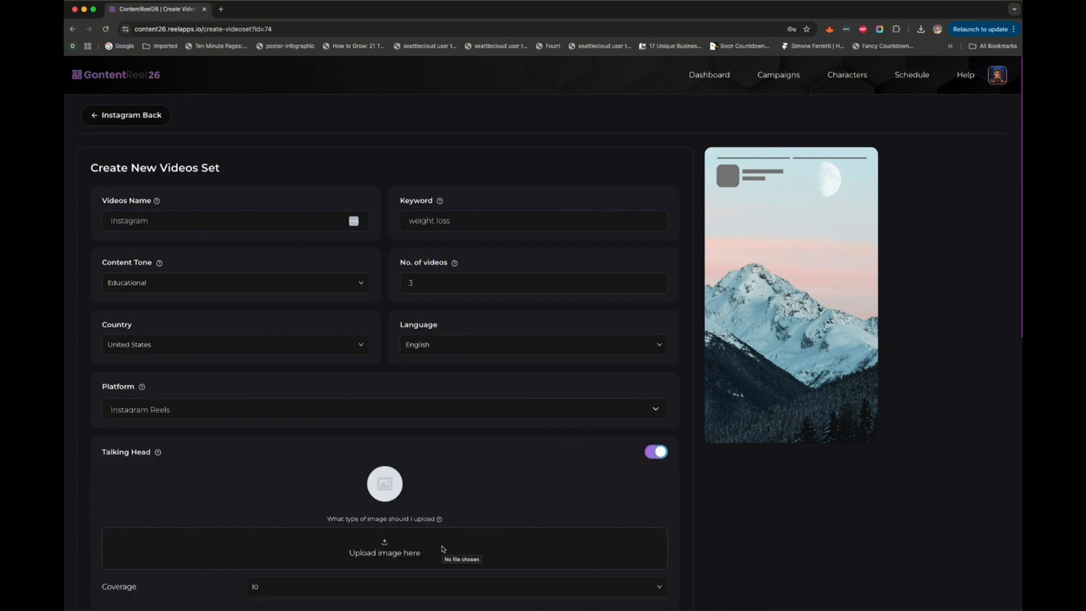
scroll(651, 456, "down", 3)
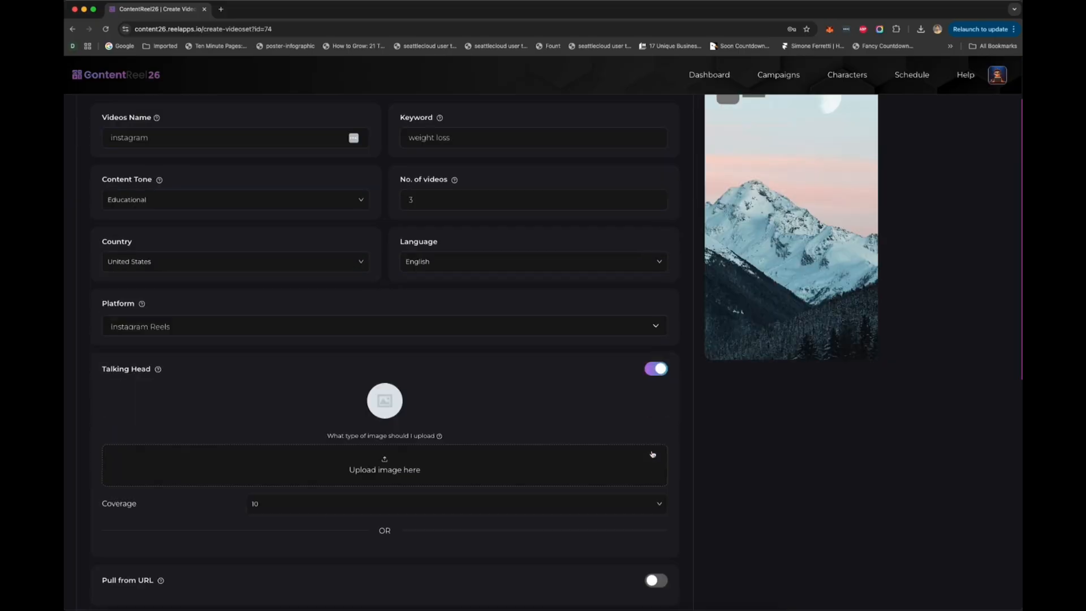
left_click(443, 464)
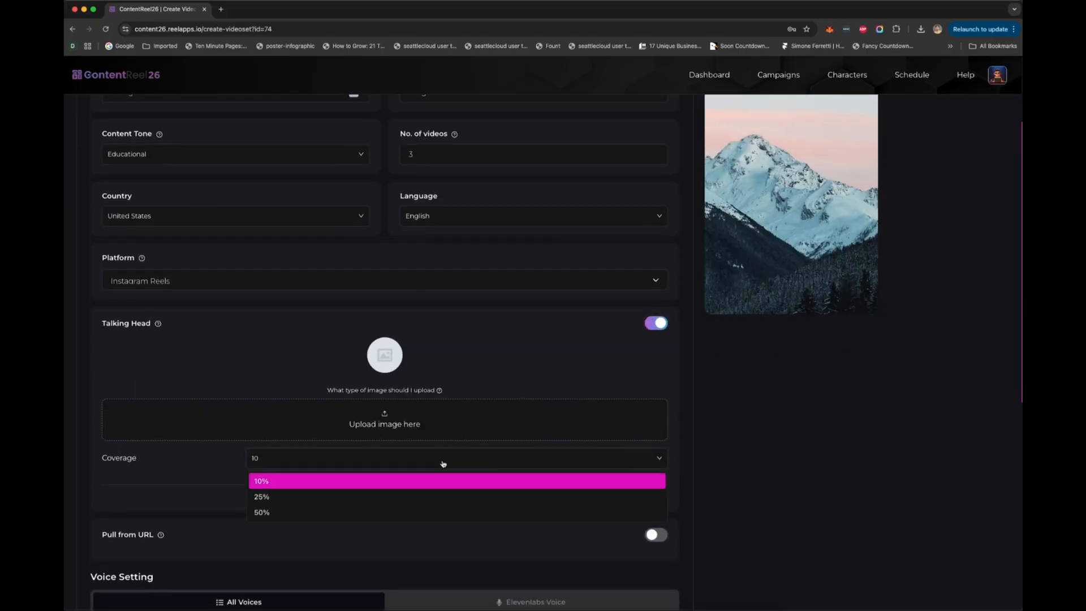
scroll(396, 512, "down", 1)
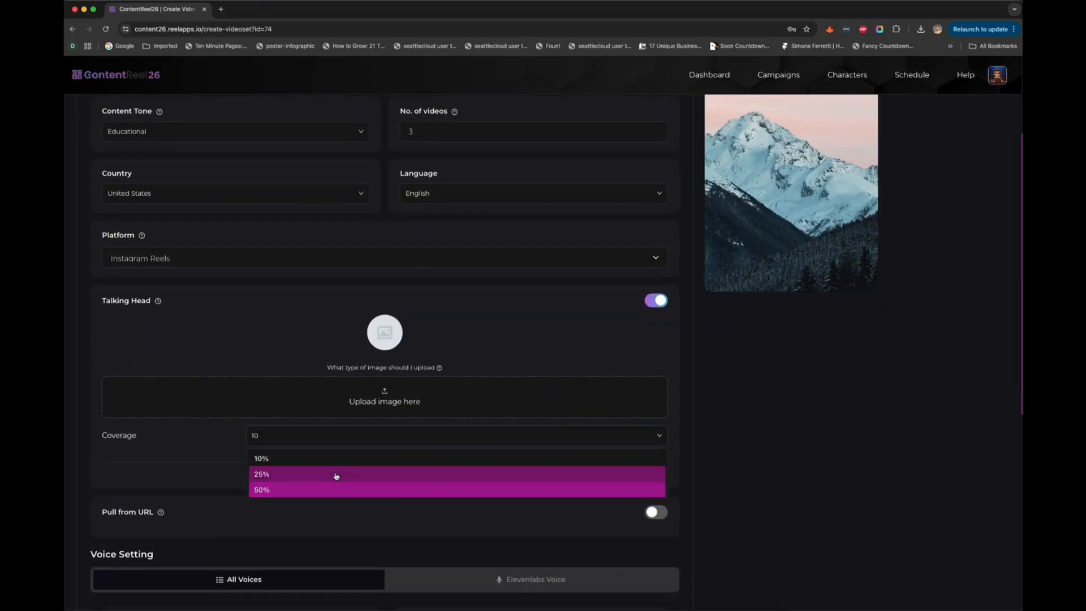
left_click(511, 362)
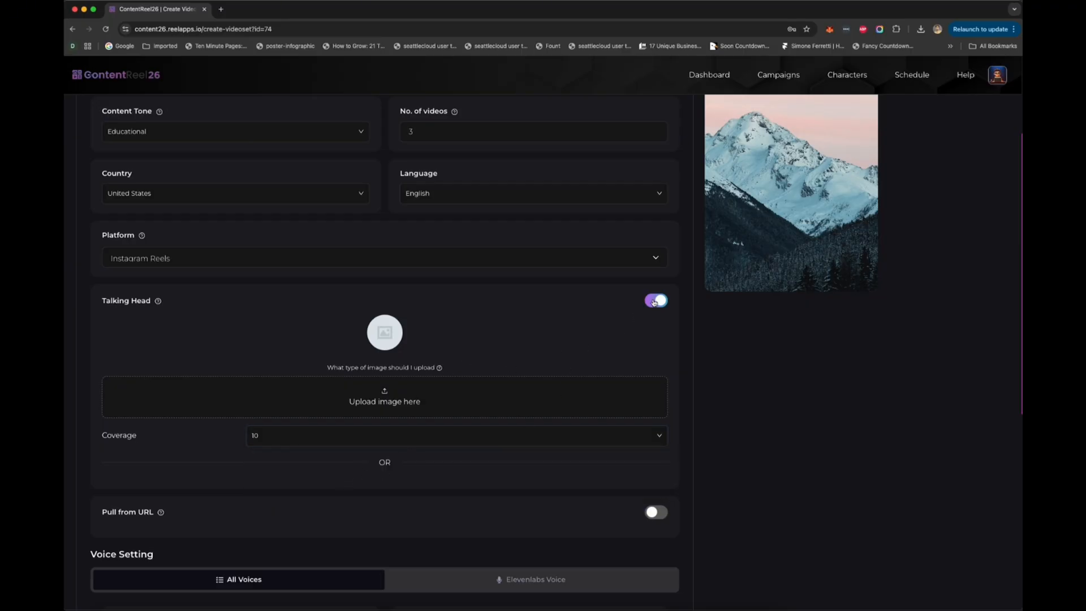
left_click(654, 302)
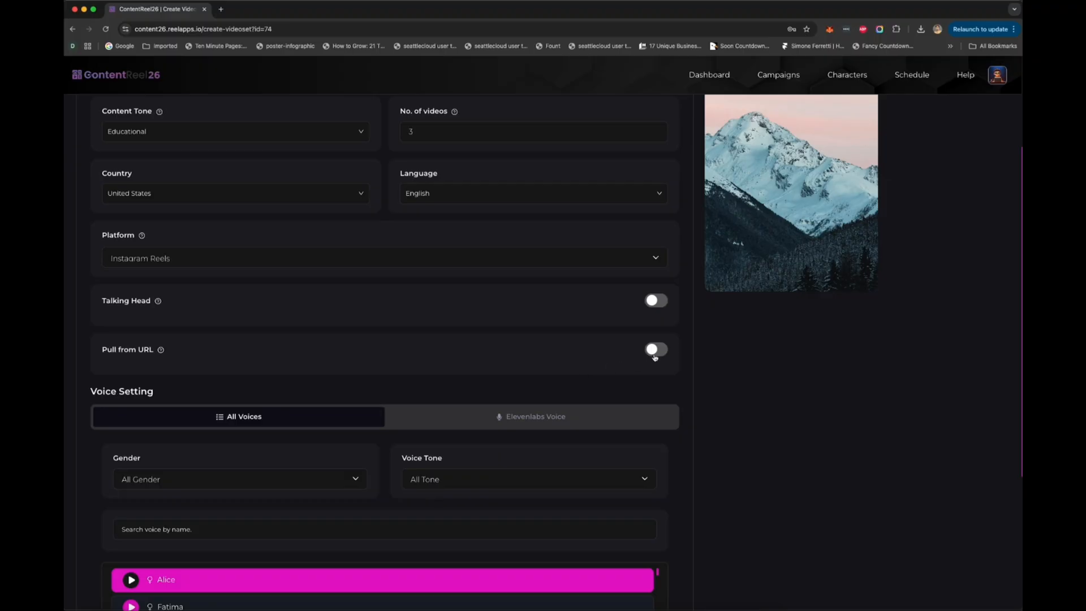
left_click(655, 351)
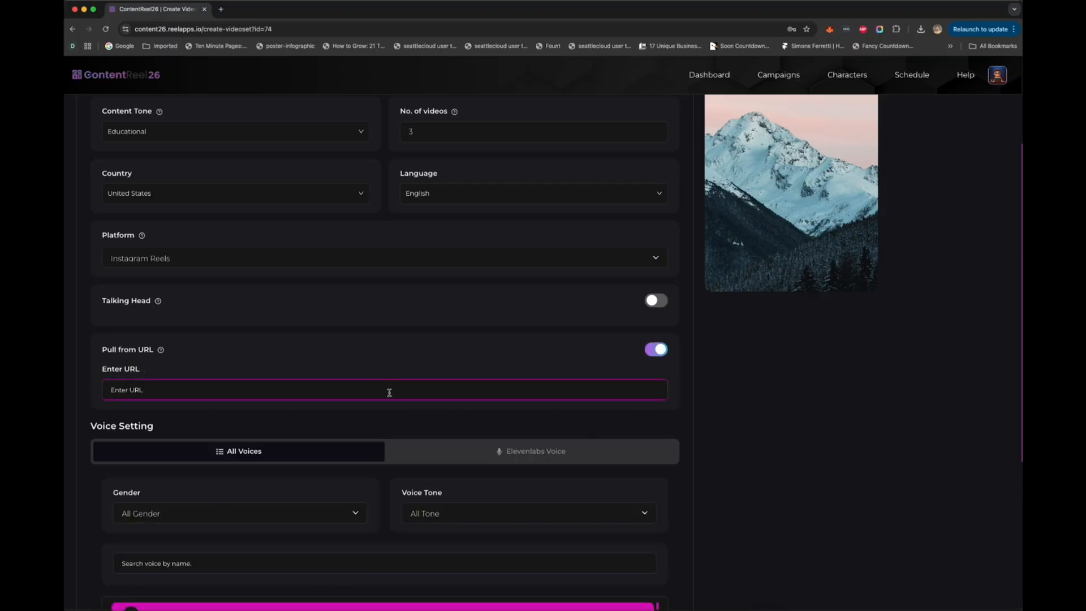
type("https://www.domain.com")
Step: Examine the ElevenLabs voice option, the list of all voices, and the gender and voice tone filters
scroll(418, 425, "down", 2)
left_click(510, 331)
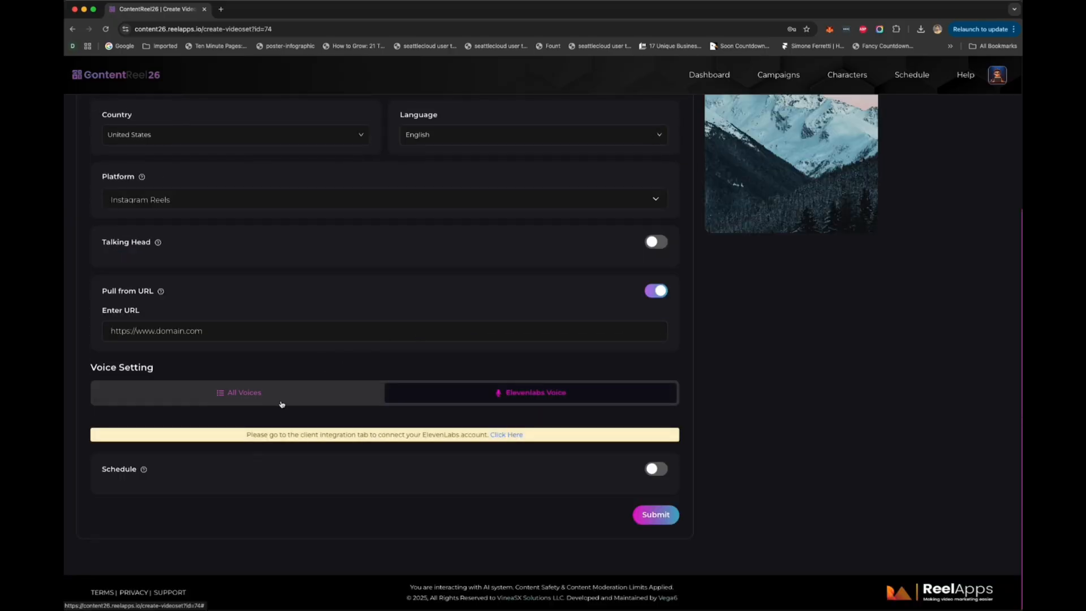
left_click(282, 403)
scroll(266, 452, "down", 2)
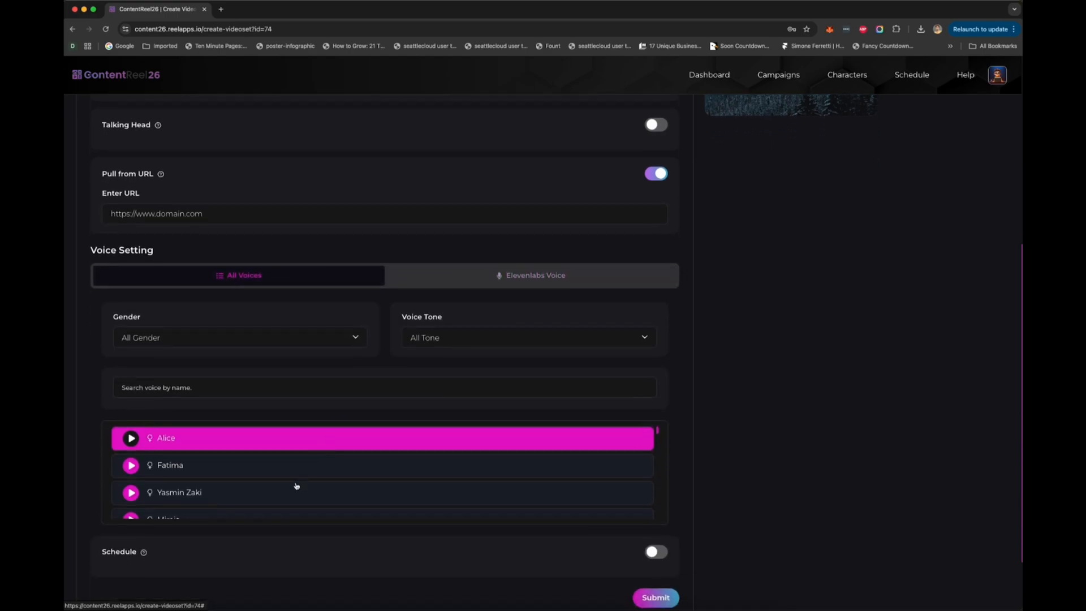
scroll(297, 485, "down", 5)
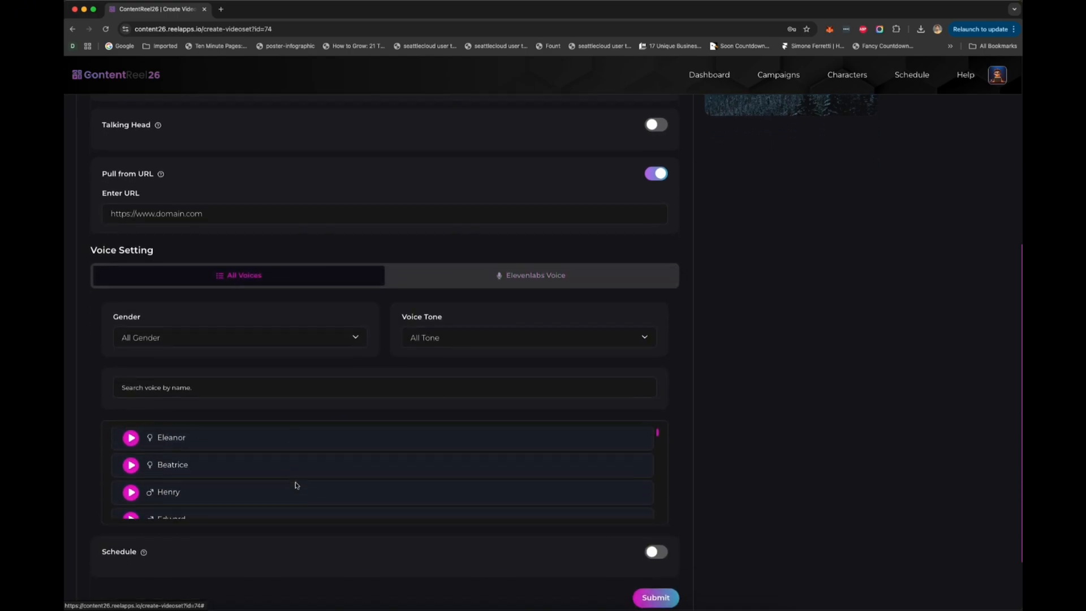
scroll(297, 485, "down", 2)
left_click(362, 338)
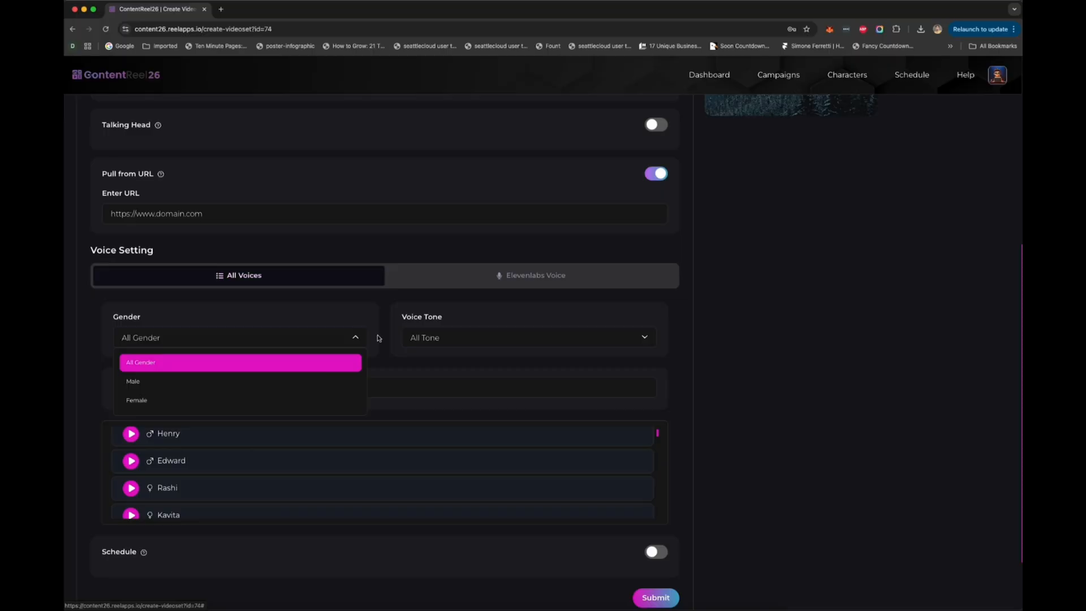
left_click(476, 339)
scroll(426, 403, "down", 1)
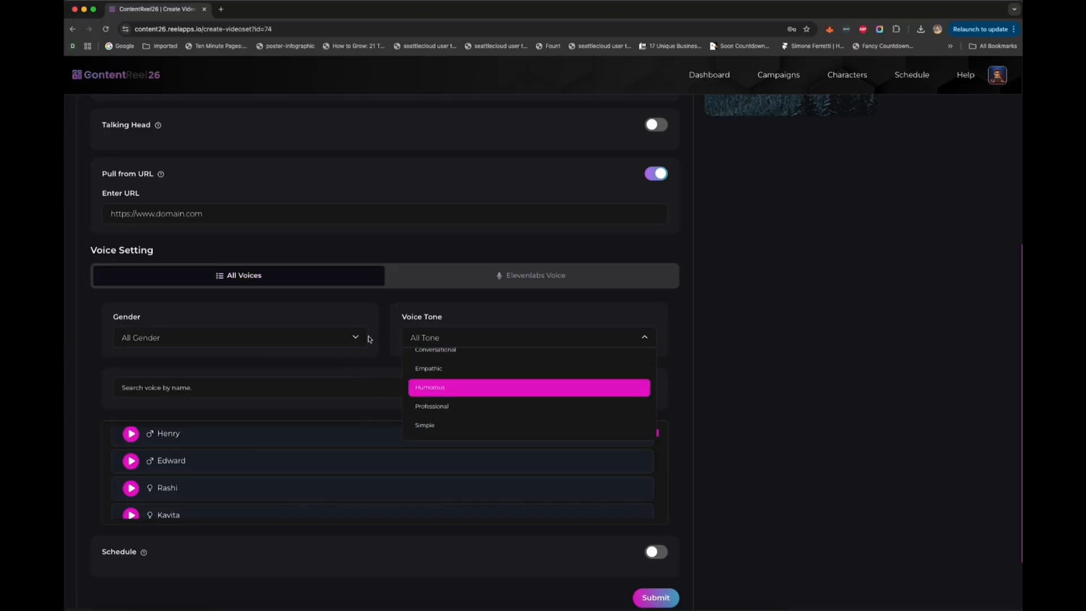
left_click(384, 310)
scroll(483, 525, "down", 1)
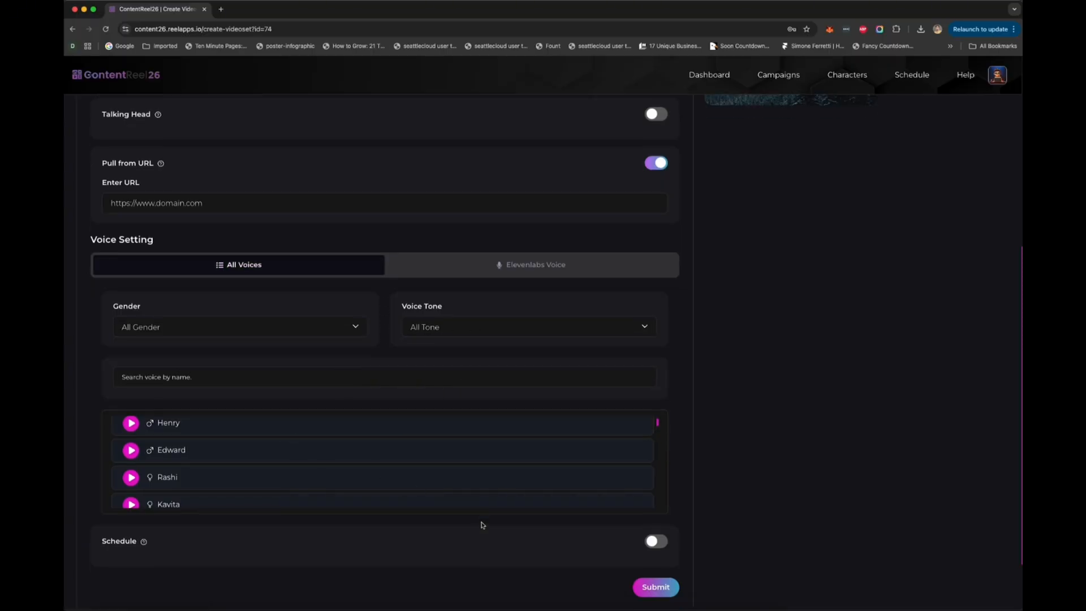
Step: Try scheduling with the AI Schedule mode and its frequency choices, and switch scheduling back off
scroll(483, 525, "down", 1)
left_click(661, 494)
scroll(663, 495, "down", 2)
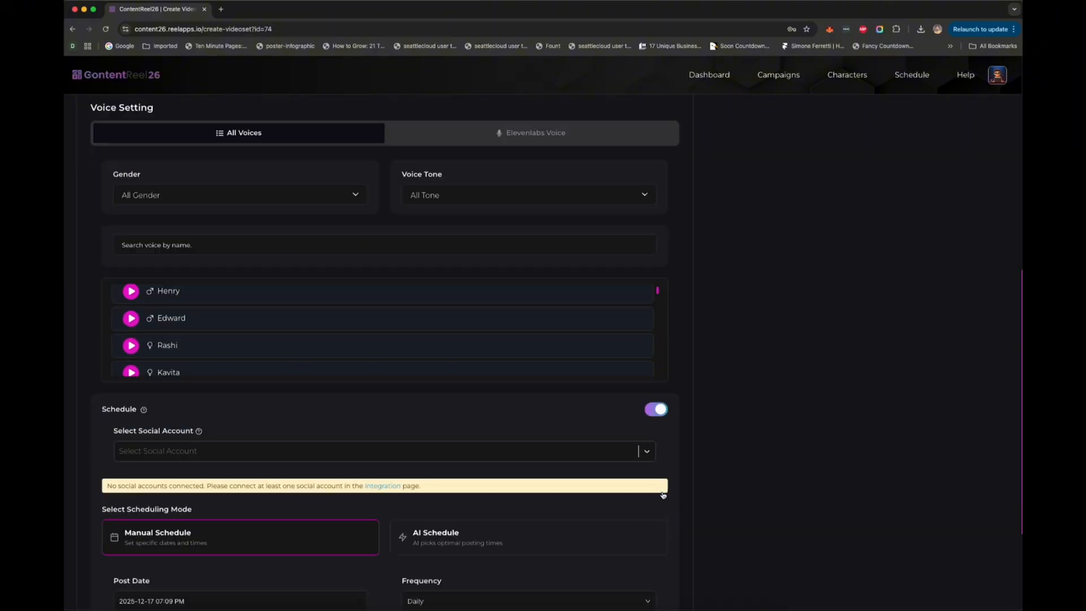
scroll(663, 495, "down", 2)
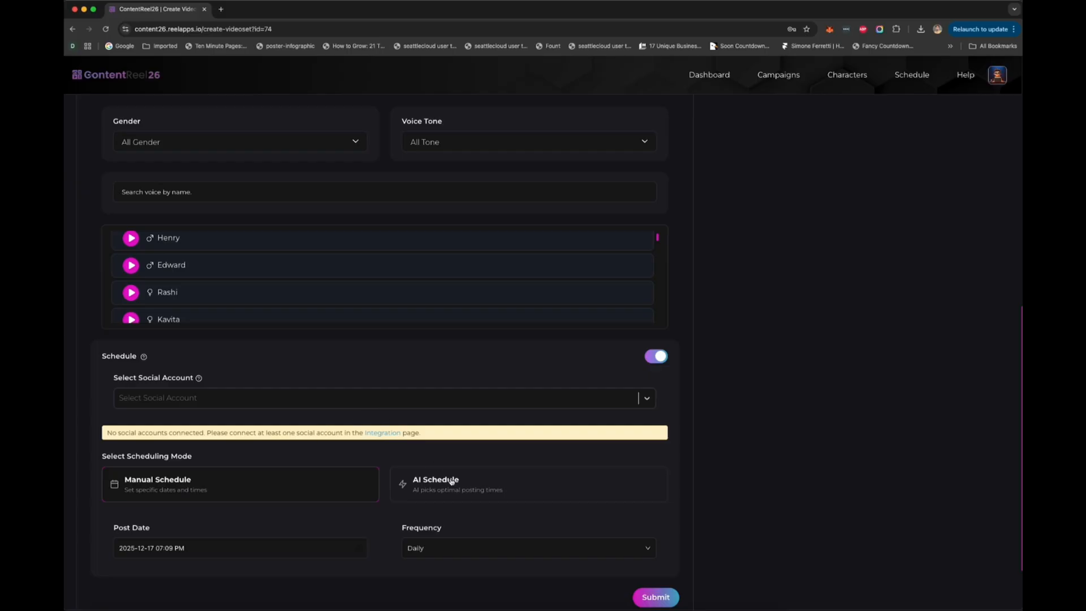
left_click(465, 490)
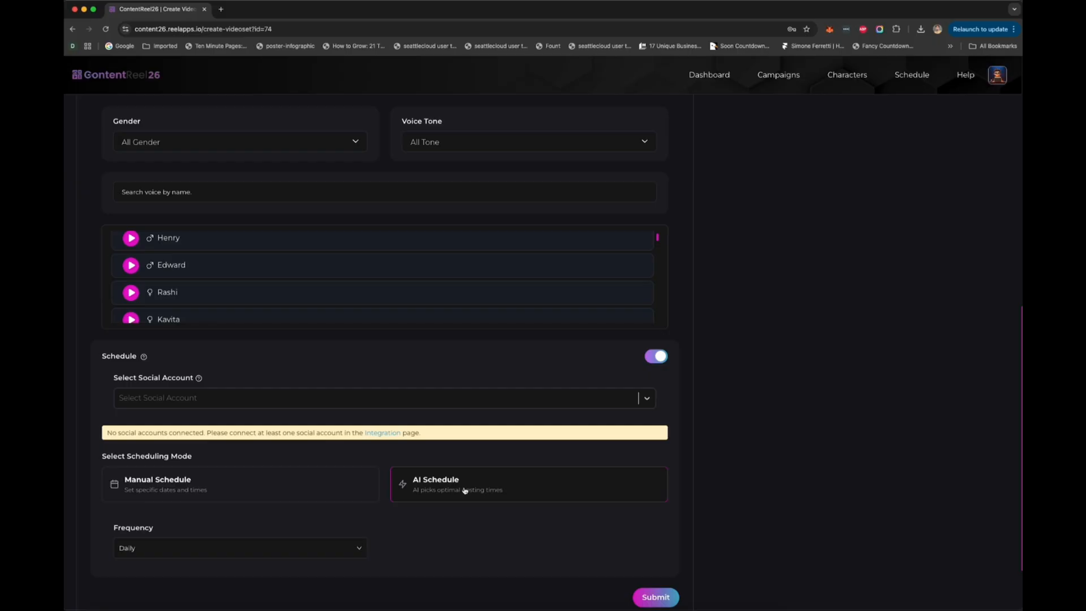
left_click(262, 548)
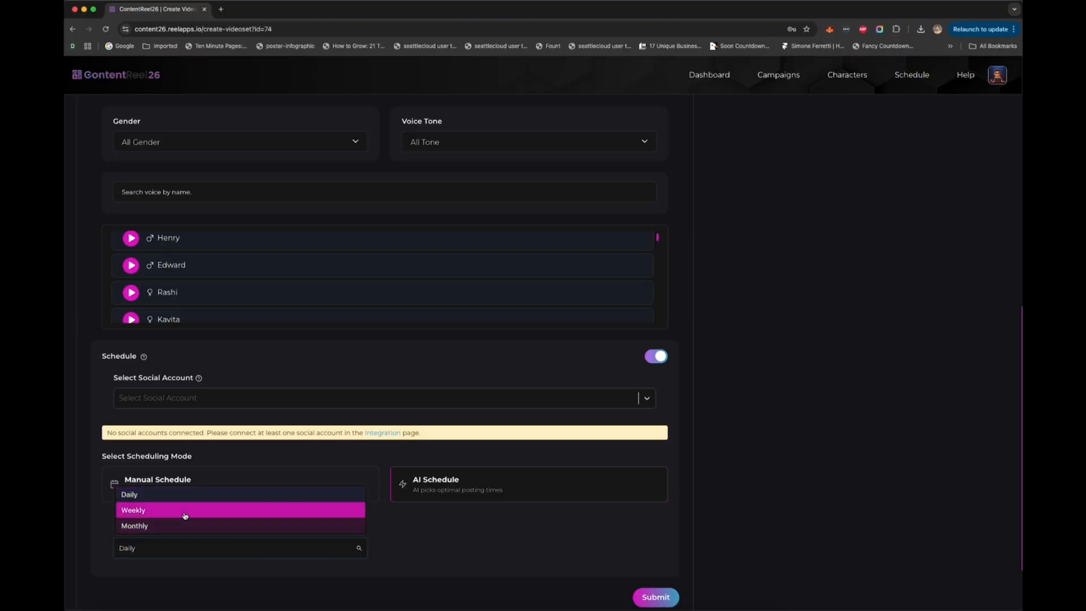
left_click(410, 565)
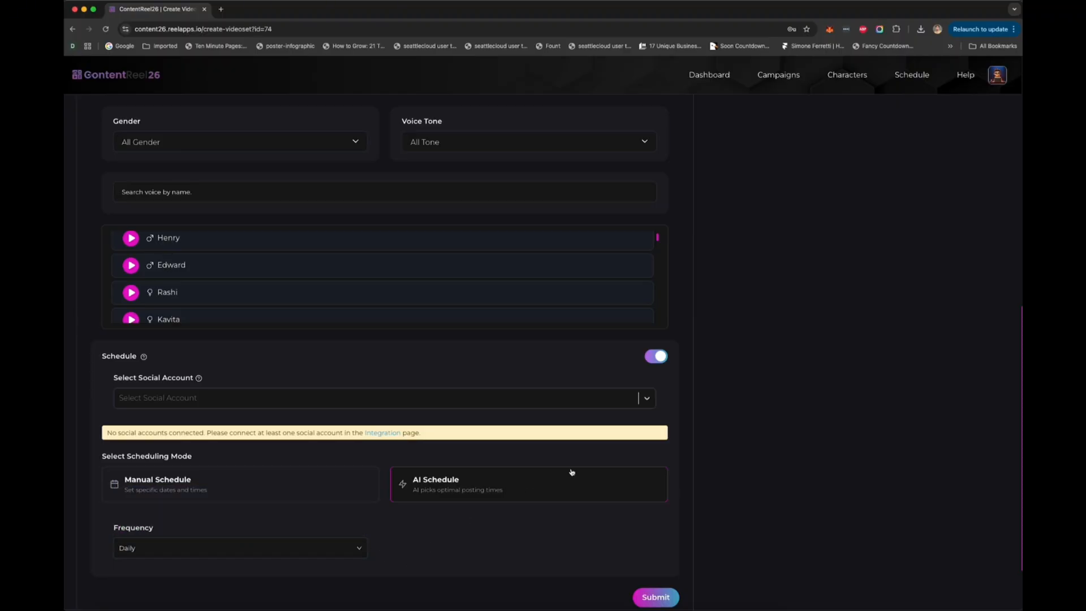
left_click(658, 356)
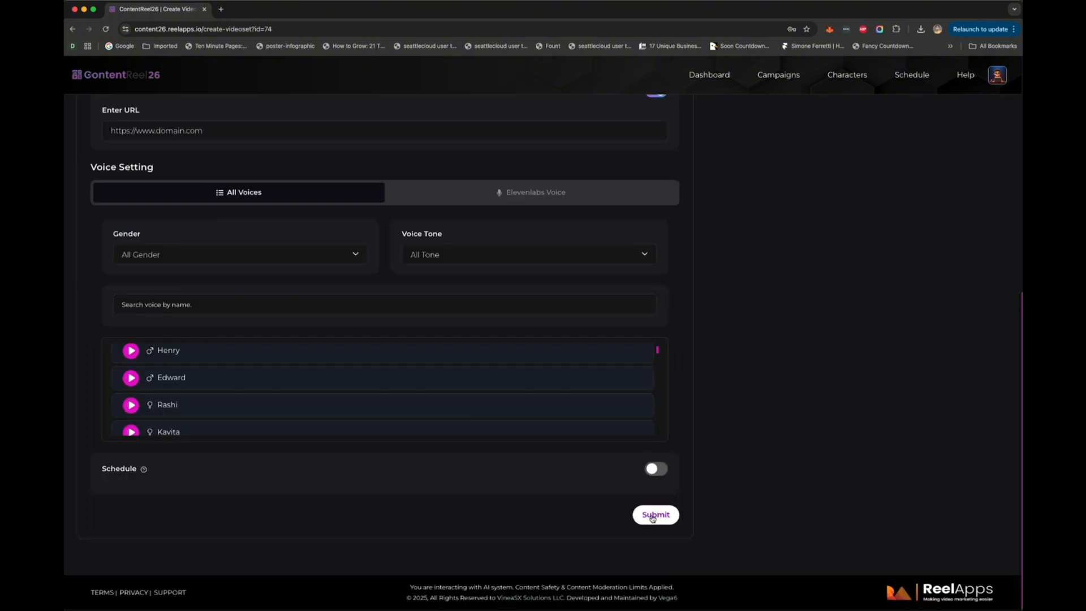
Step: Submit the configured video set to have its scripts generated
left_click(653, 516)
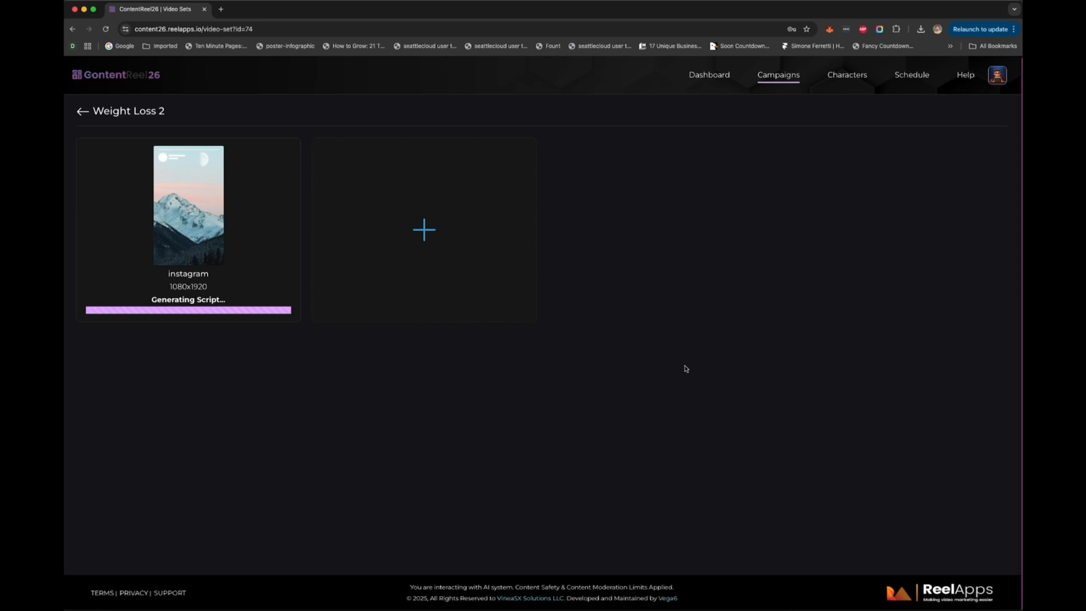
Step: Start a new uploaded character and supply the black-and-white portrait screenshot from the Photos folder as its image
left_click(847, 75)
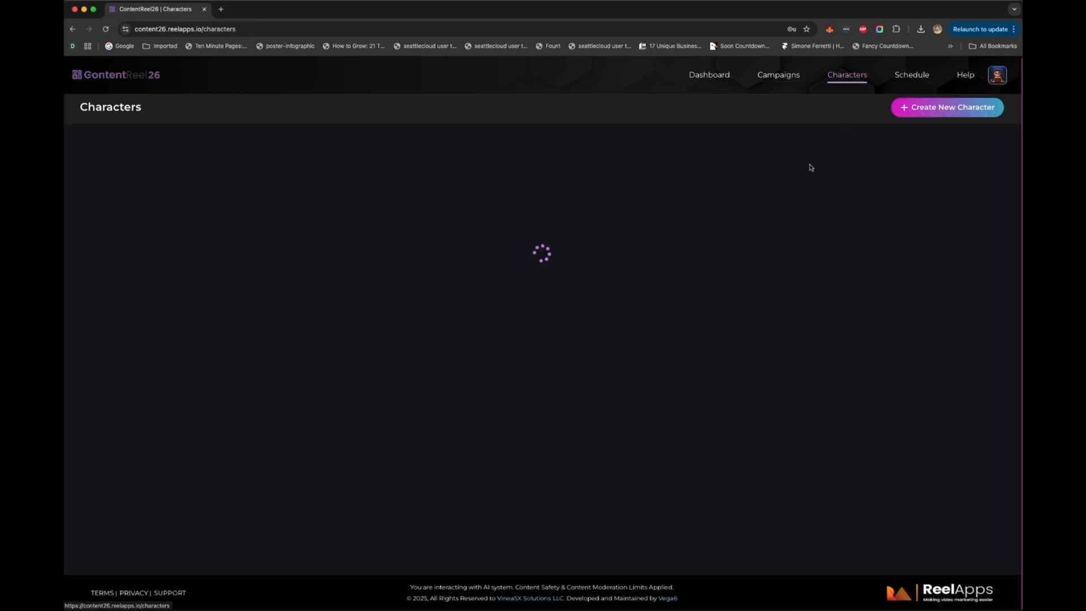
left_click(925, 117)
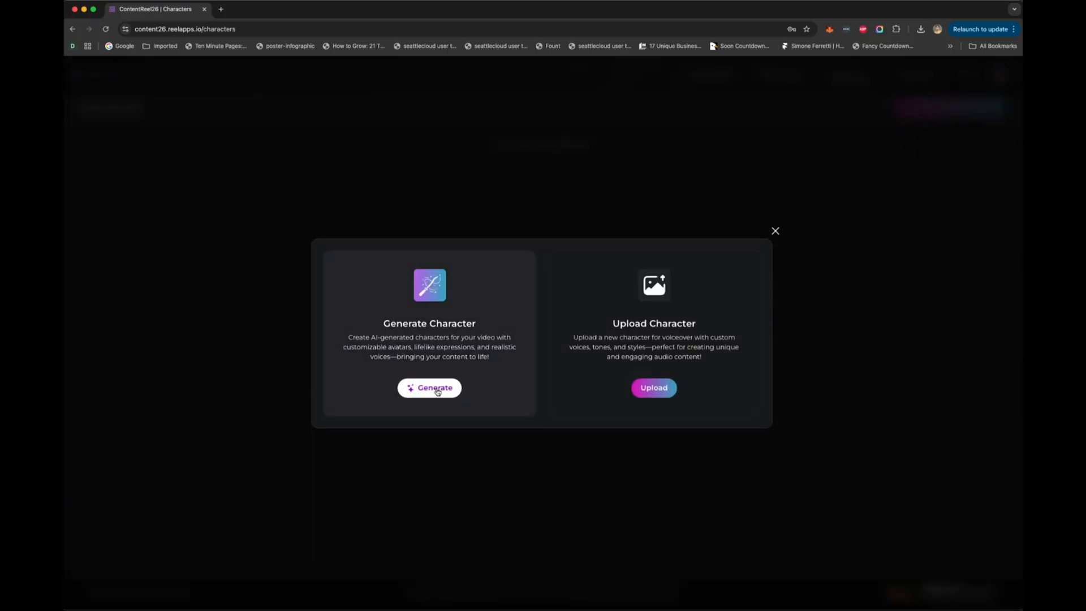
left_click(666, 392)
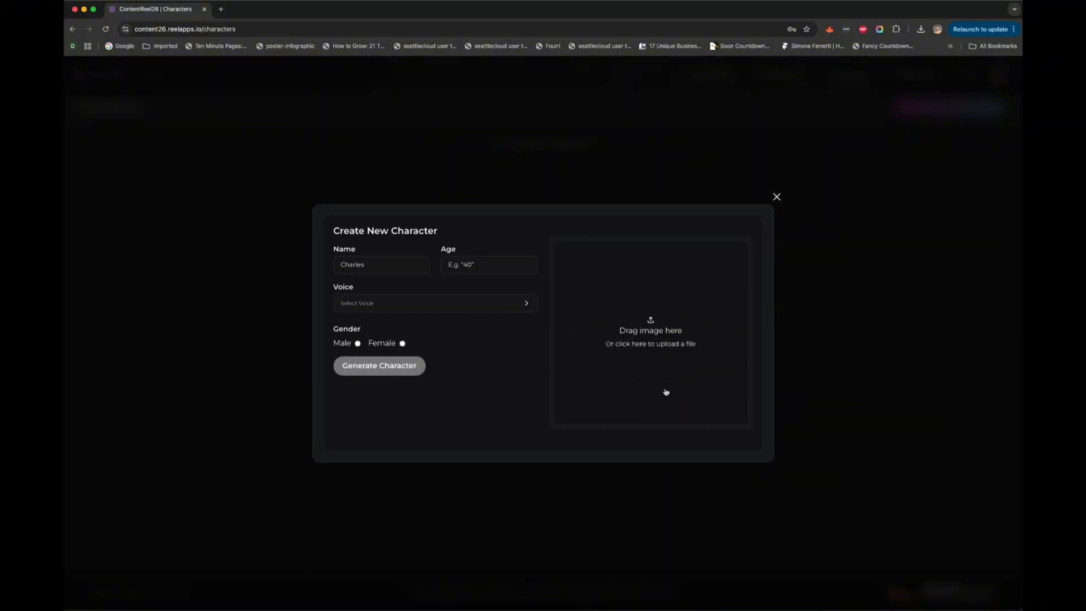
left_click(655, 329)
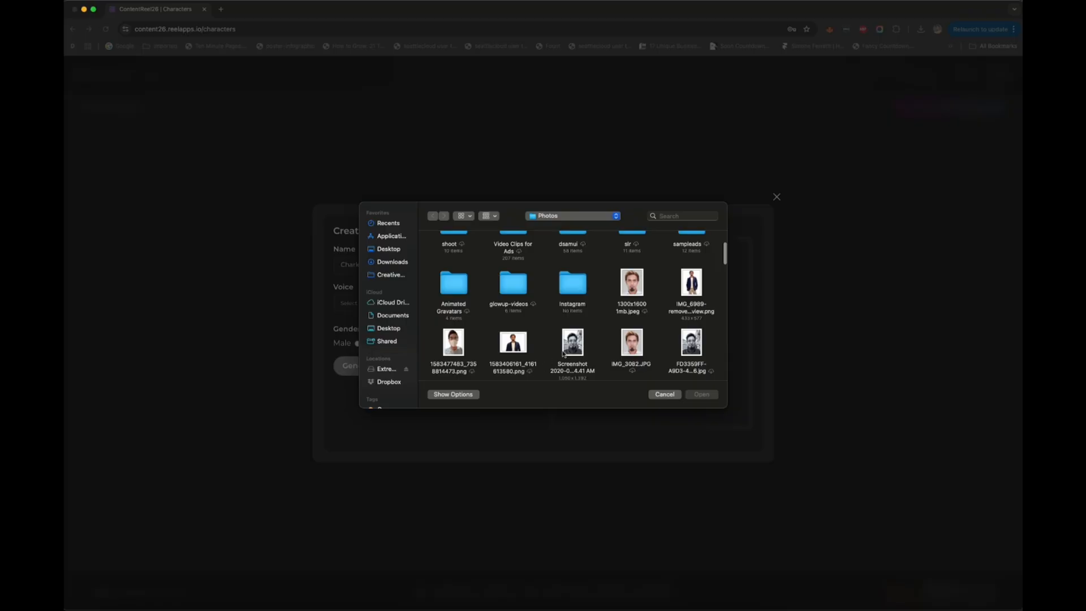
double_click(569, 348)
Step: Enter the new character's name and set the age to 35
left_click(369, 264)
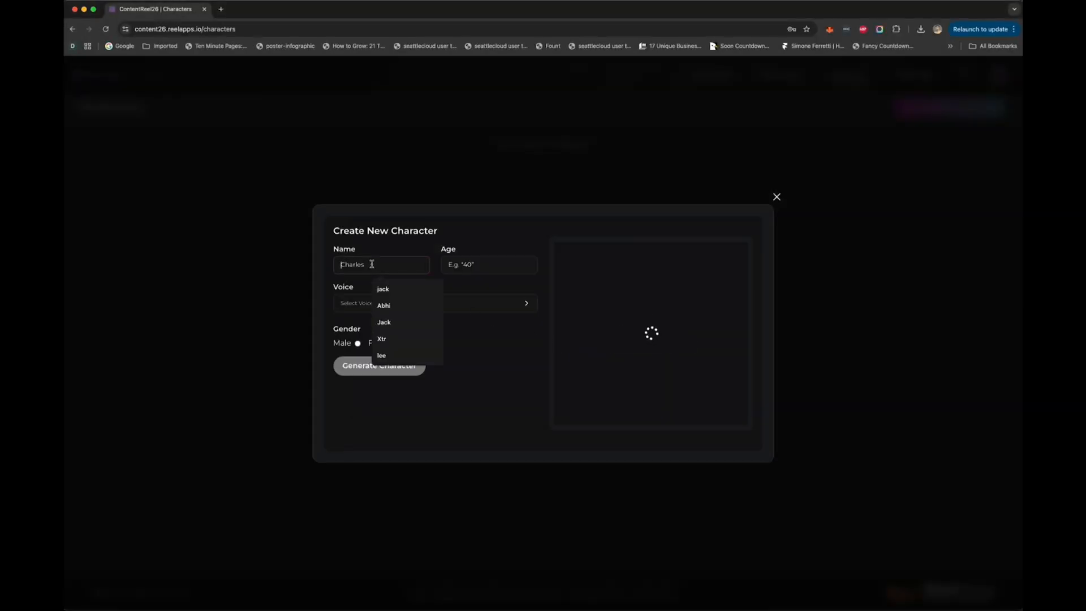
type("Abhi")
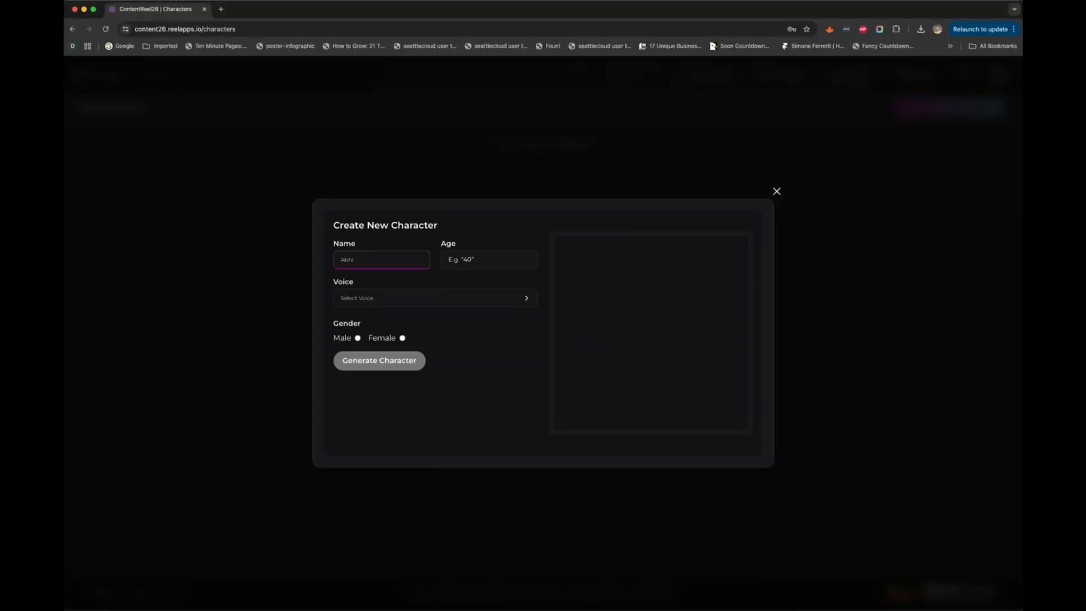
left_click(469, 258)
type("35")
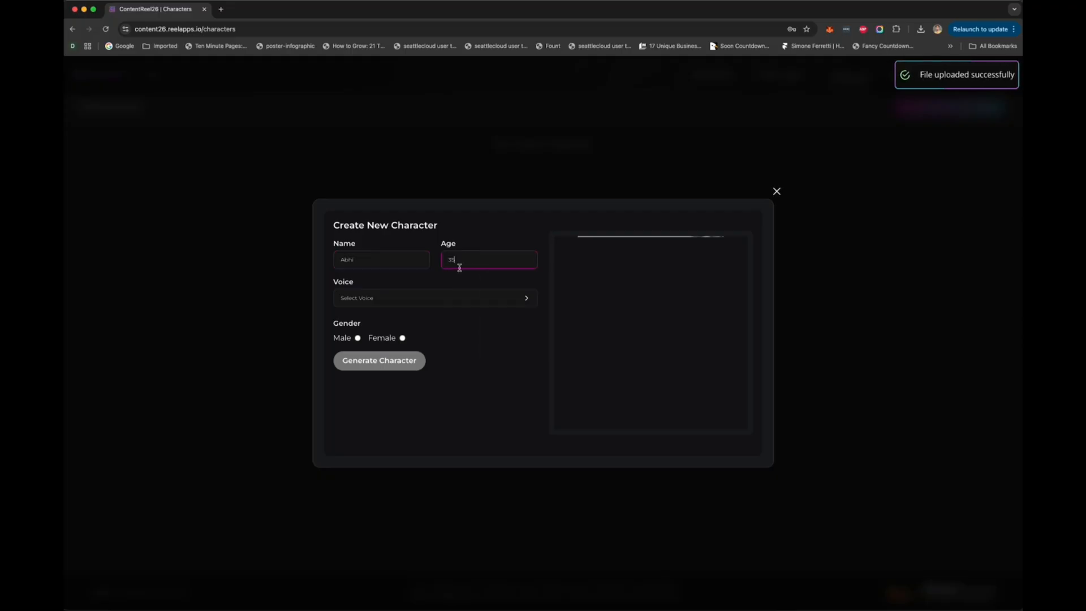
Step: Assign the English AI voice Aarav to the character and set its gender to Male
left_click(407, 300)
left_click(407, 304)
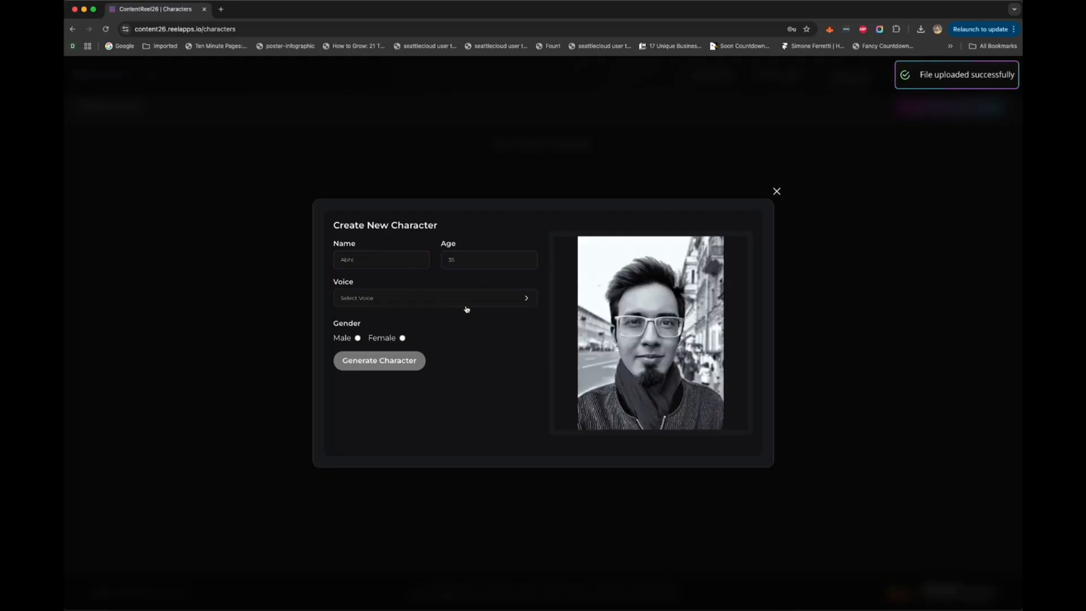
left_click(509, 302)
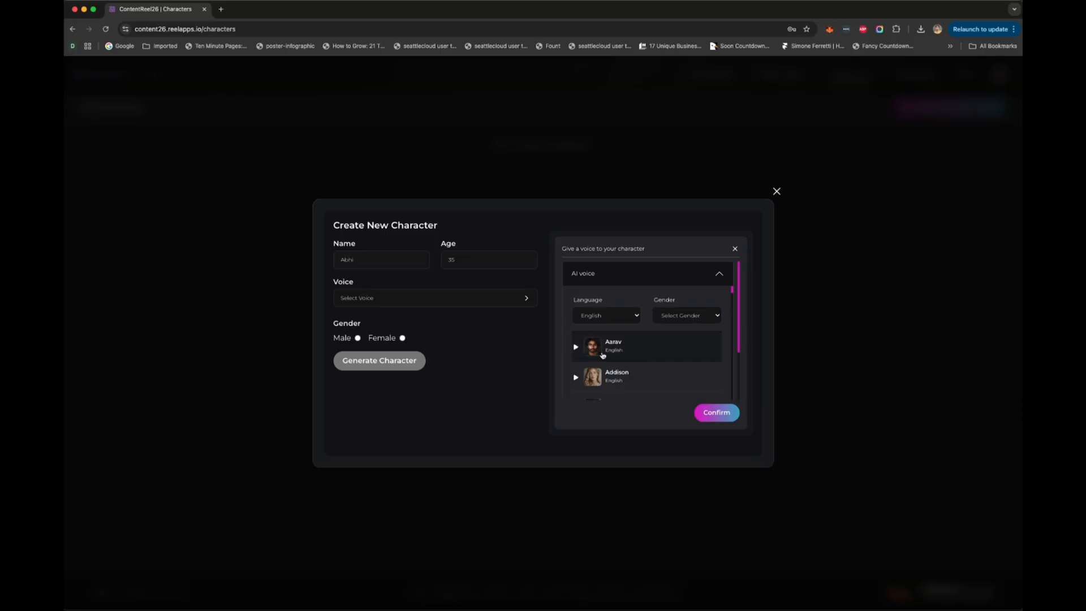
left_click(621, 349)
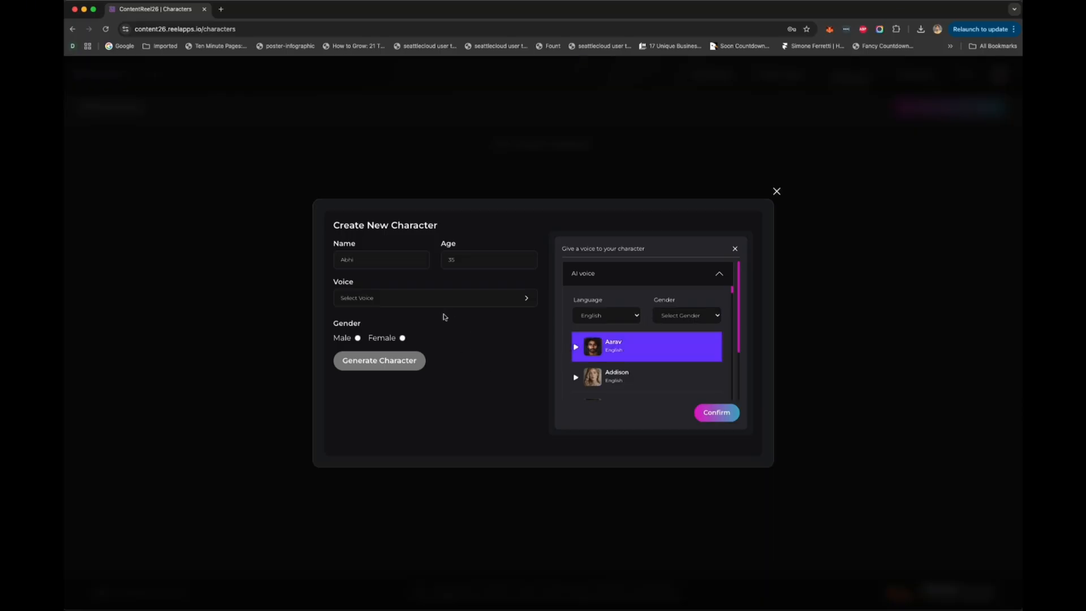
left_click(358, 339)
left_click(728, 413)
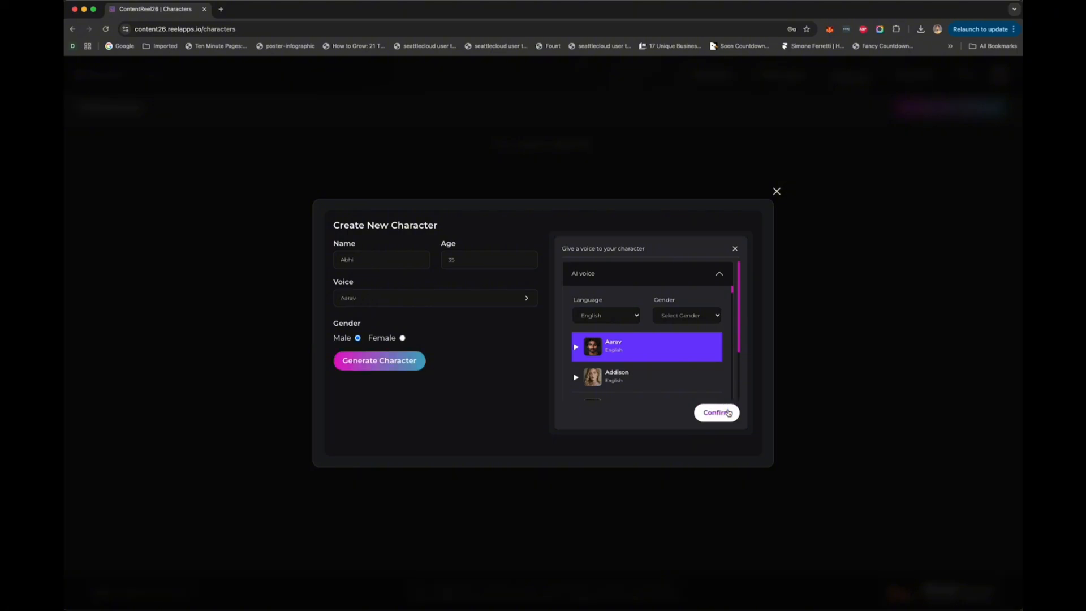
Step: Generate the character from the uploaded photo and show the actions available for it in the character list
left_click(388, 368)
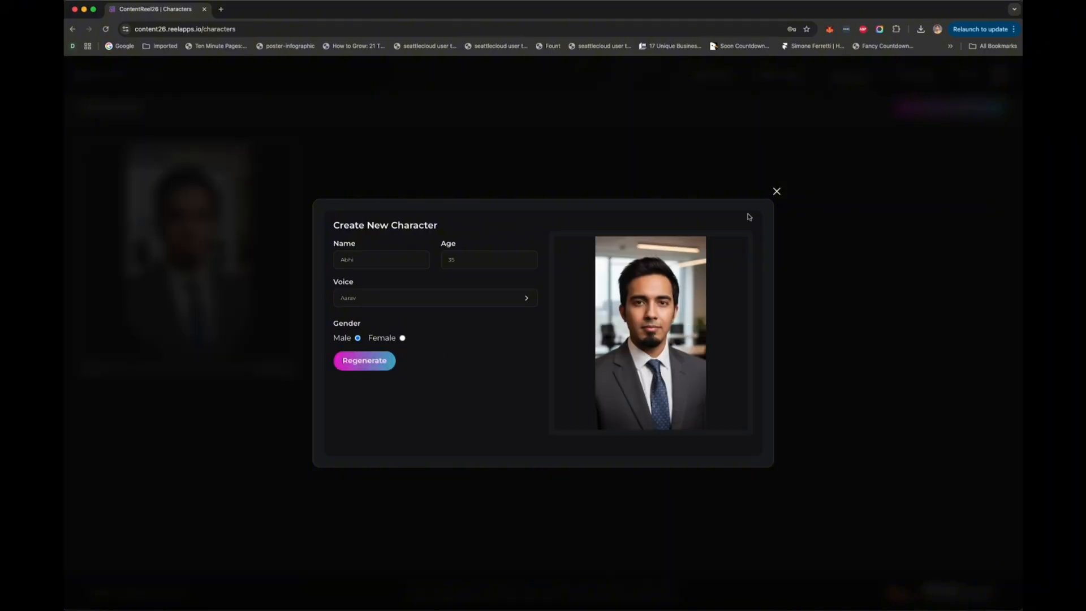
left_click(777, 192)
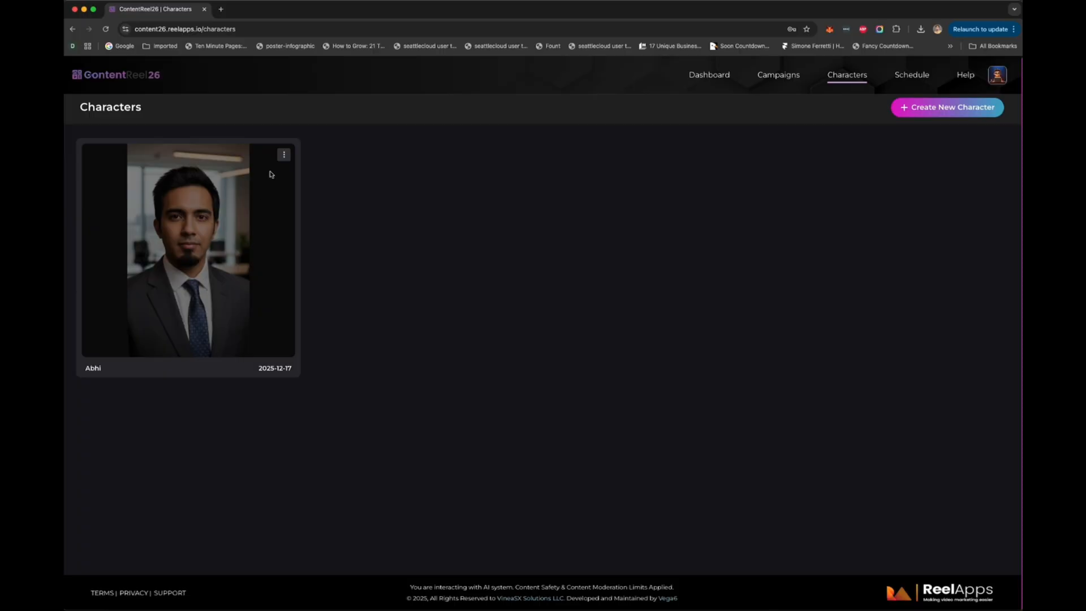
left_click(283, 158)
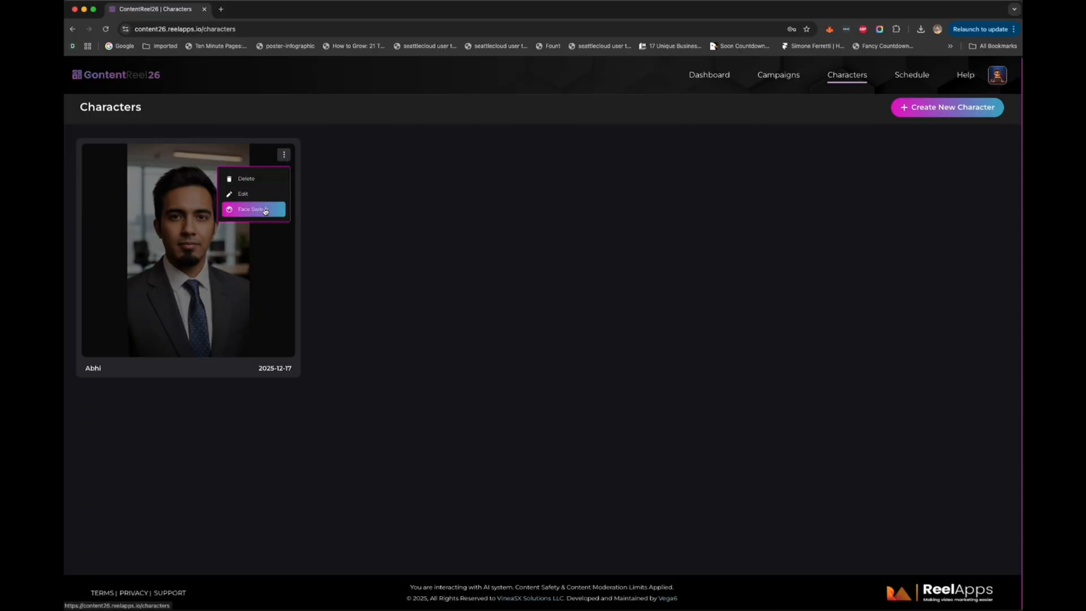
Step: Open the weight loss 2 campaign and show the videos in its instagram set
left_click(772, 72)
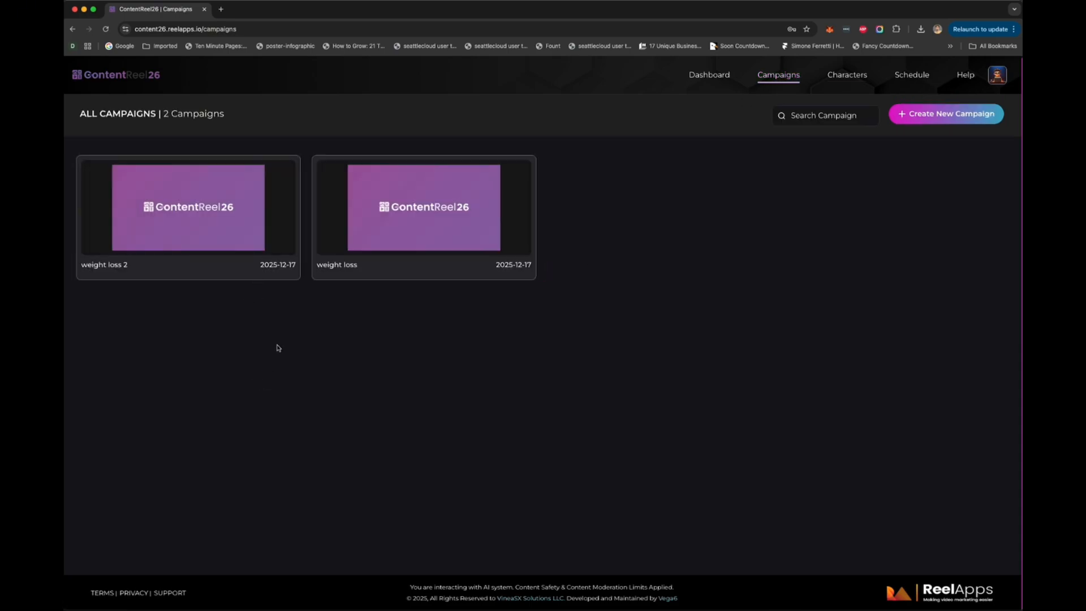
mouse_move(205, 237)
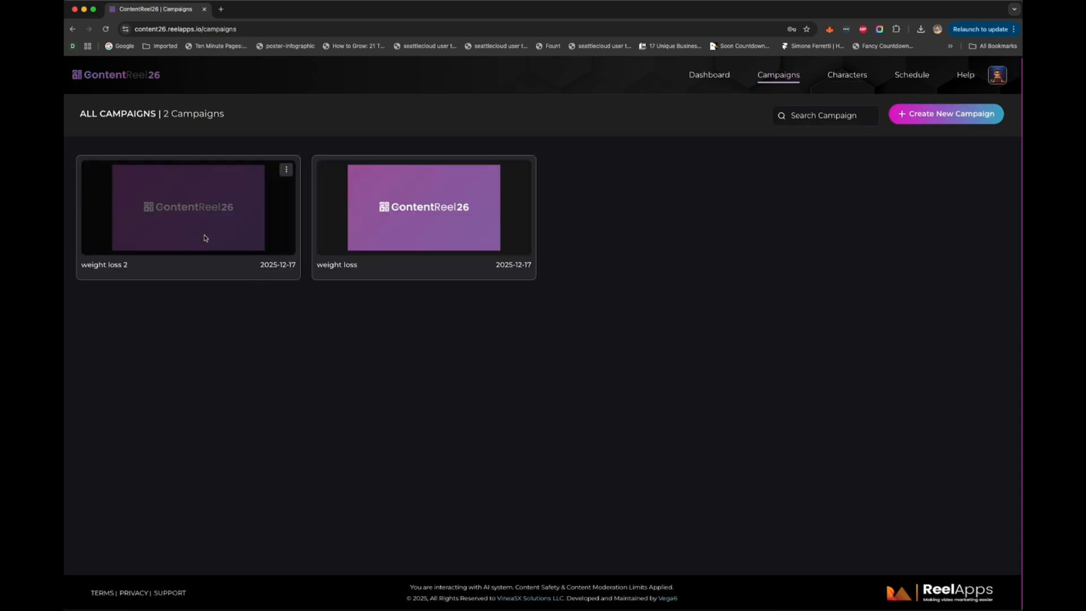
left_click(286, 170)
left_click(307, 196)
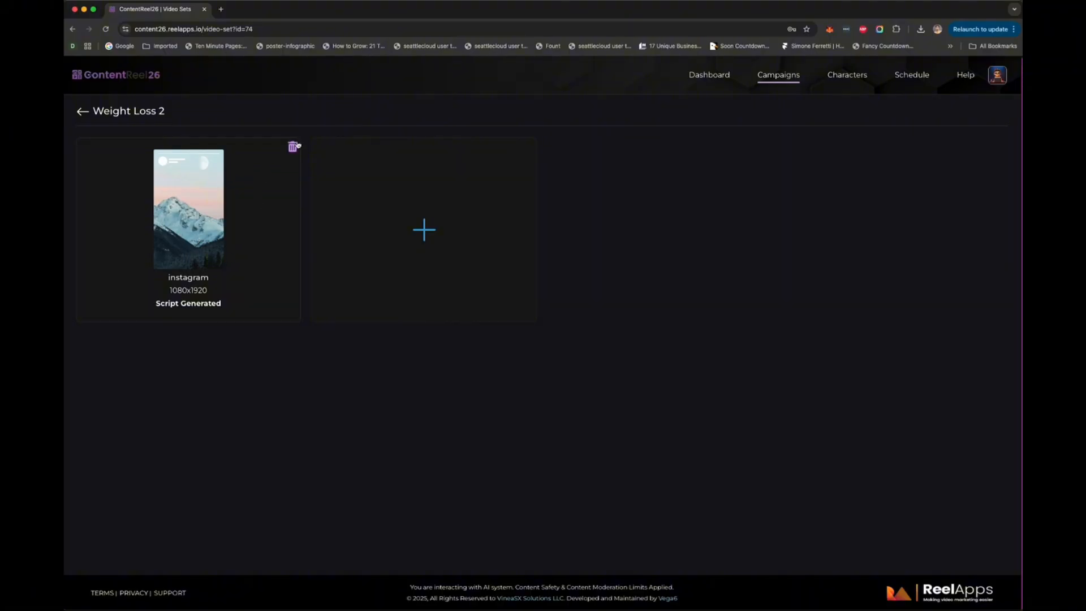
left_click(178, 233)
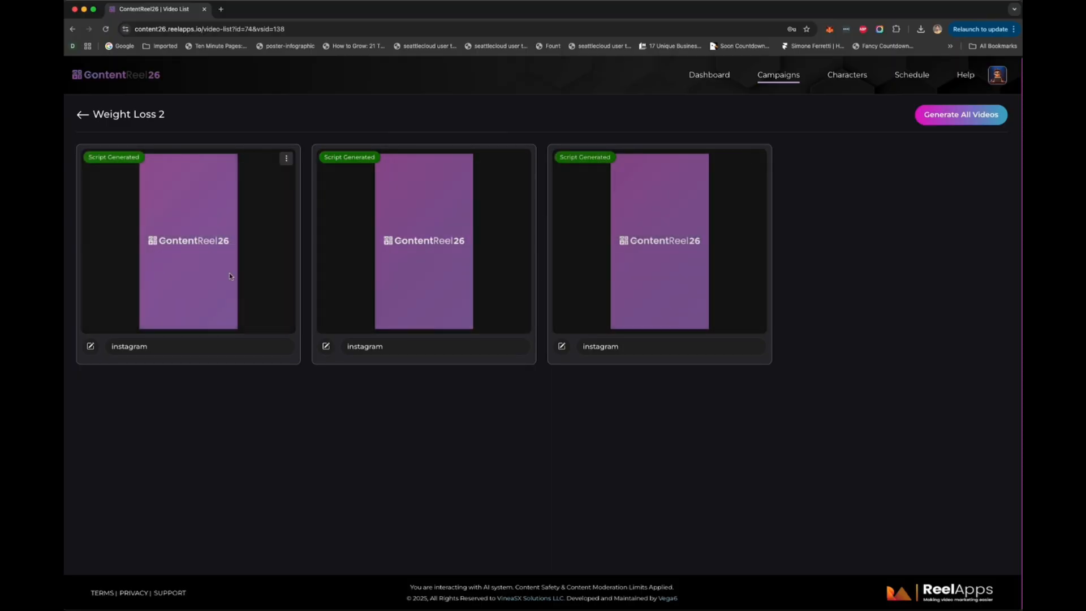
Step: Open the first instagram video's script for review and convert it to a video
left_click(286, 160)
left_click(305, 187)
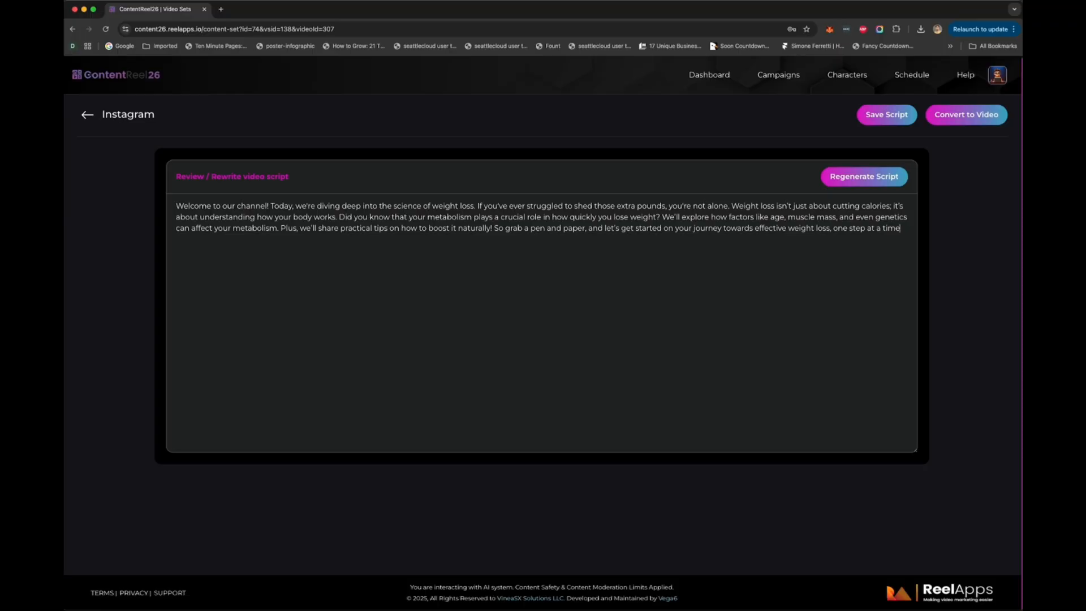
left_click(978, 118)
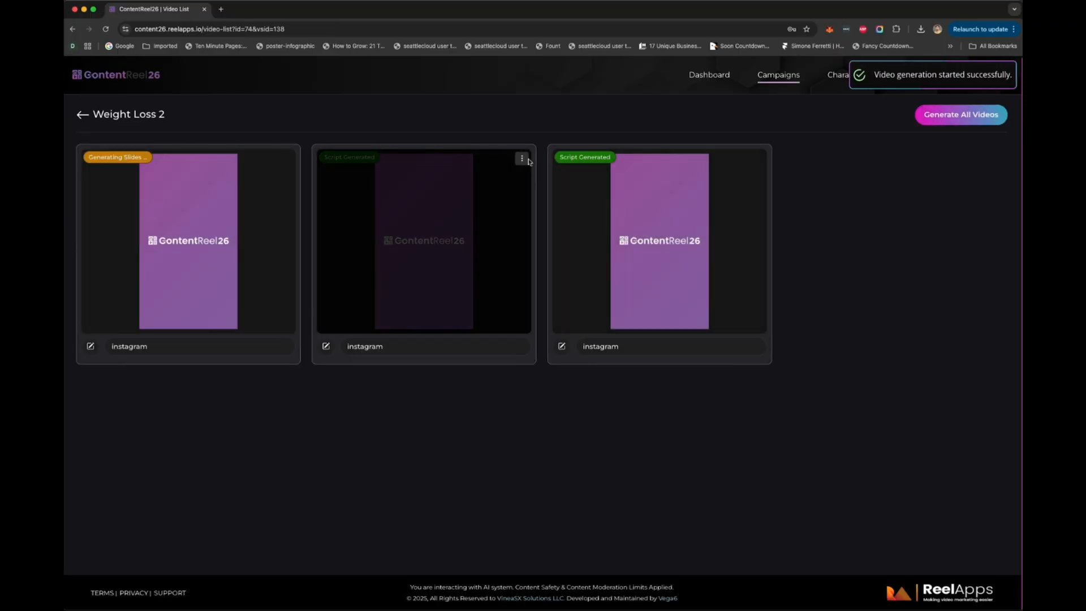
Step: Open the scripts of the second and third instagram videos for review and convert both to videos
left_click(521, 159)
left_click(532, 181)
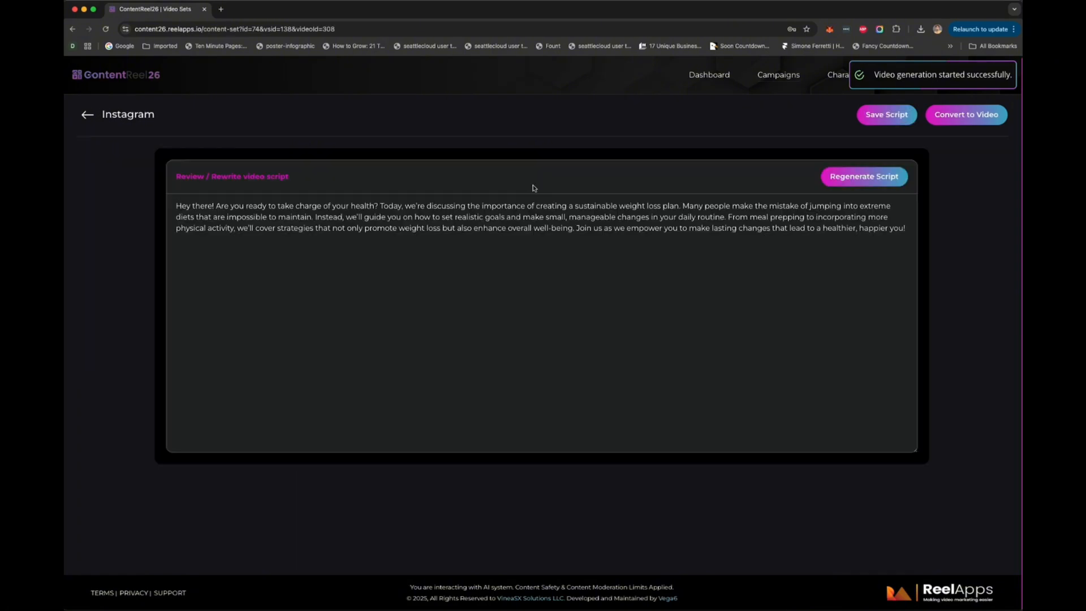
left_click(959, 116)
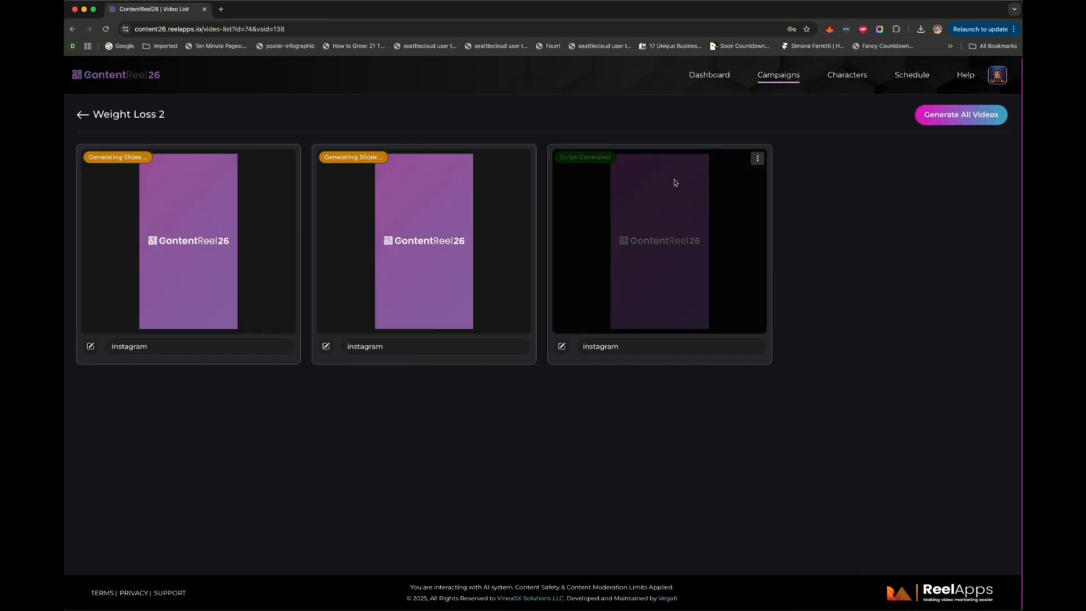
left_click(757, 159)
left_click(780, 181)
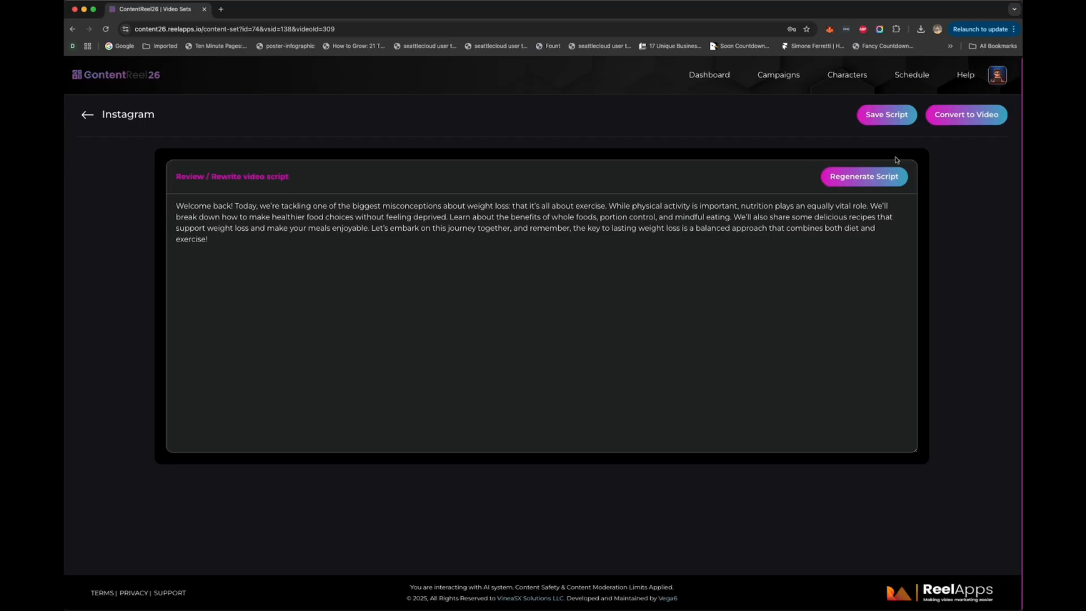
left_click(931, 115)
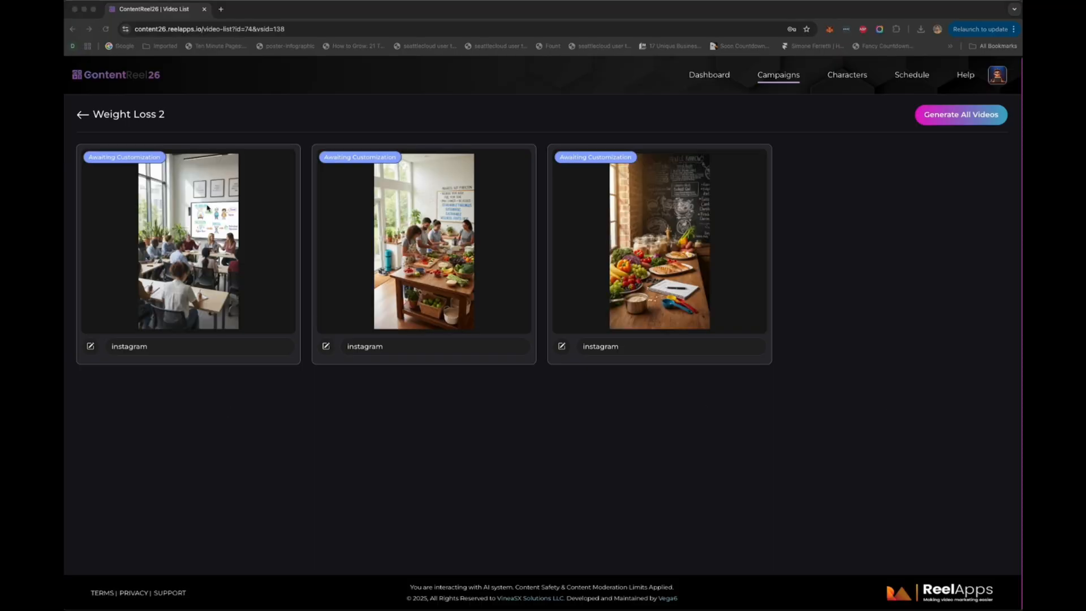
Step: Open the first instagram video in the editor and look through the background, media and text options
left_click(289, 159)
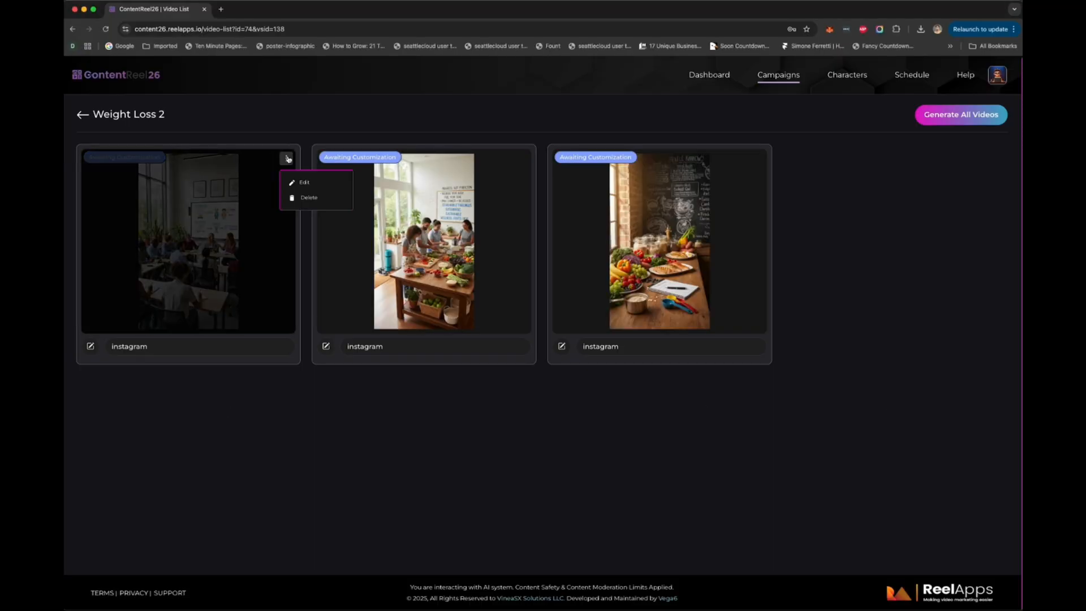
left_click(309, 182)
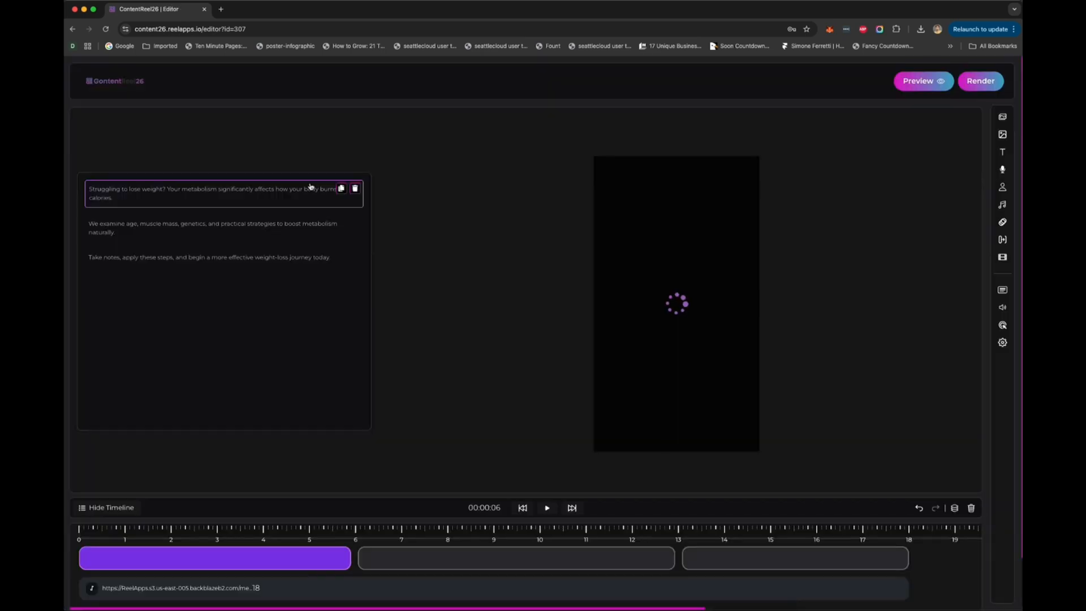
left_click(1003, 116)
left_click(882, 138)
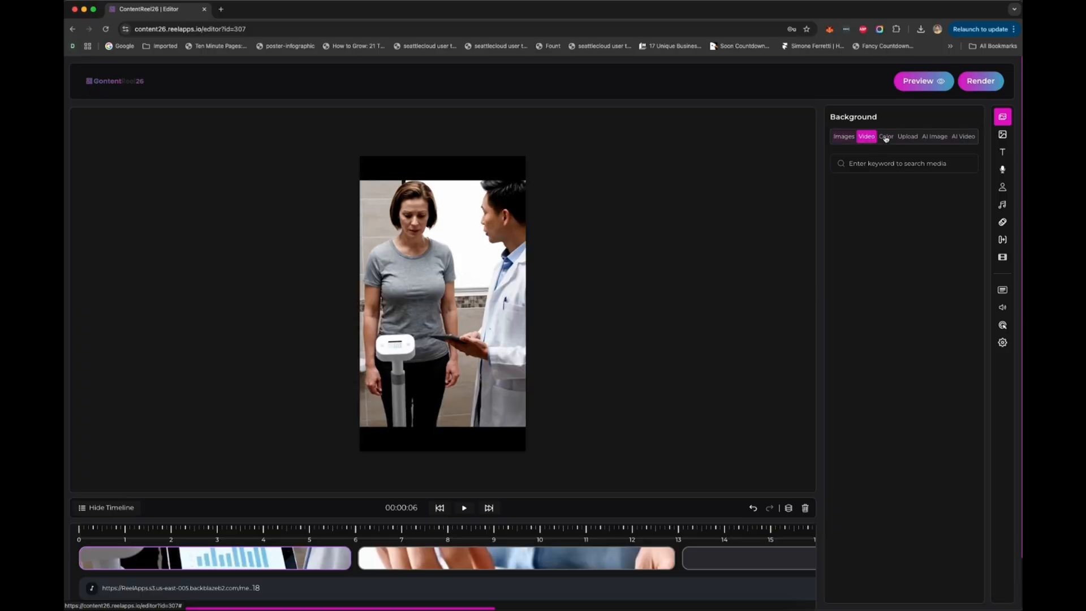
left_click(1003, 135)
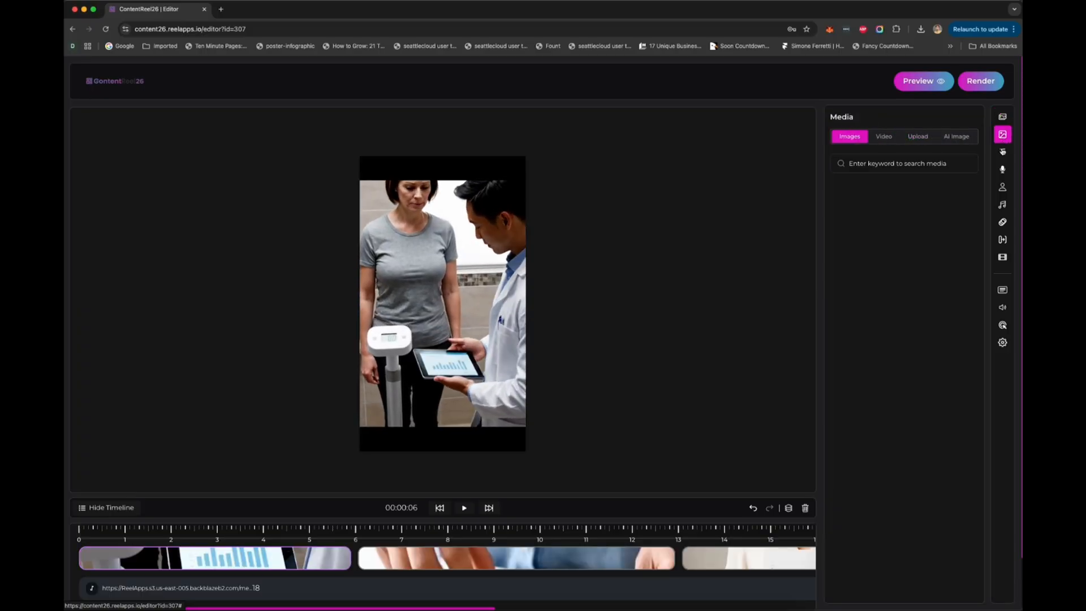
left_click(1003, 153)
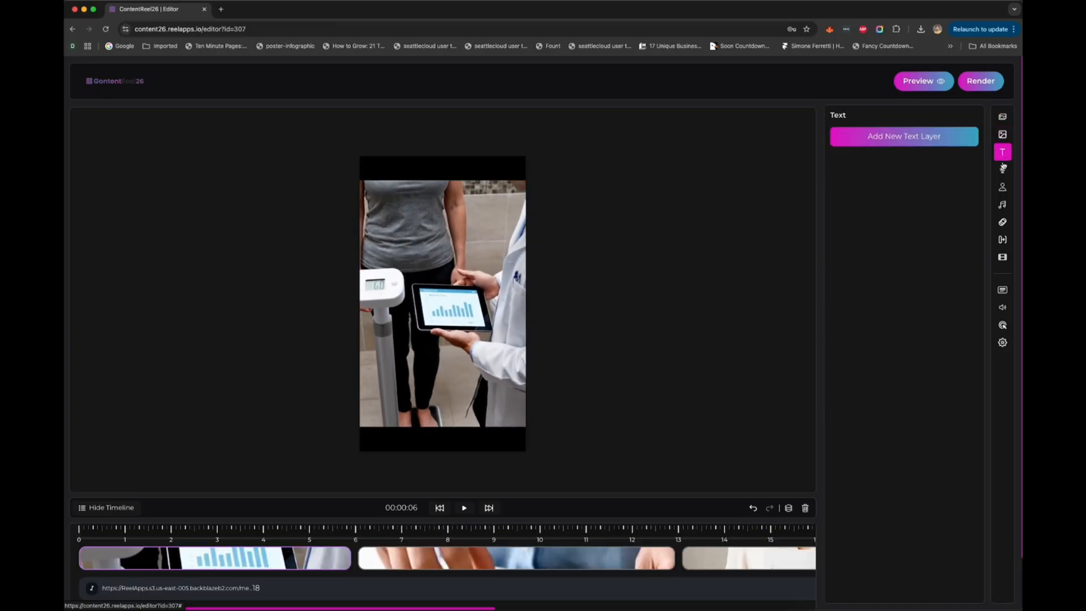
Step: Look through the voice over, talking head, background audio, layer animation, transition and credits options
left_click(1002, 170)
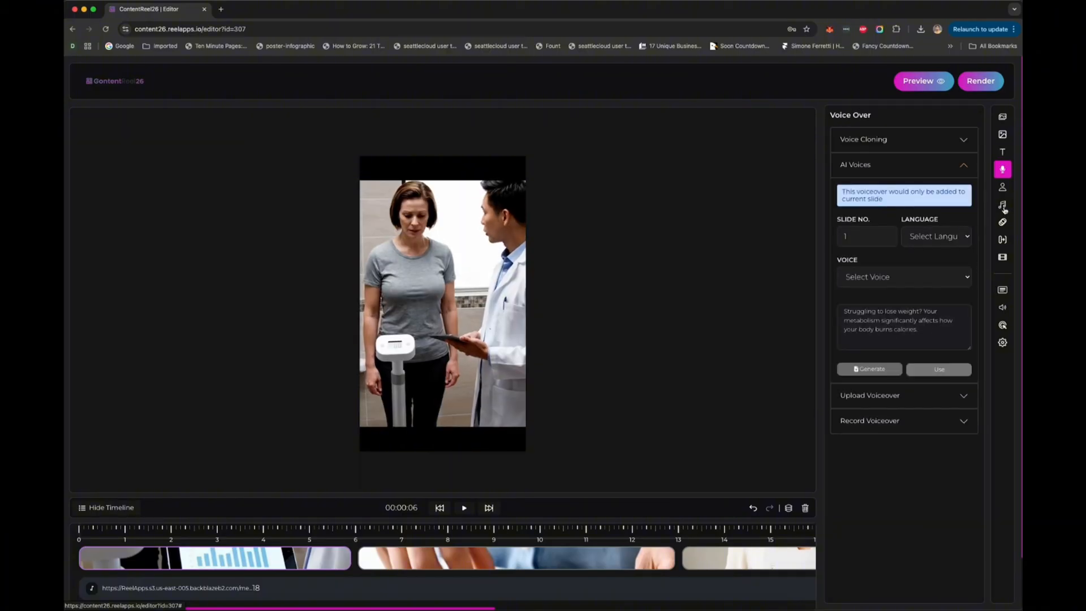
left_click(1005, 193)
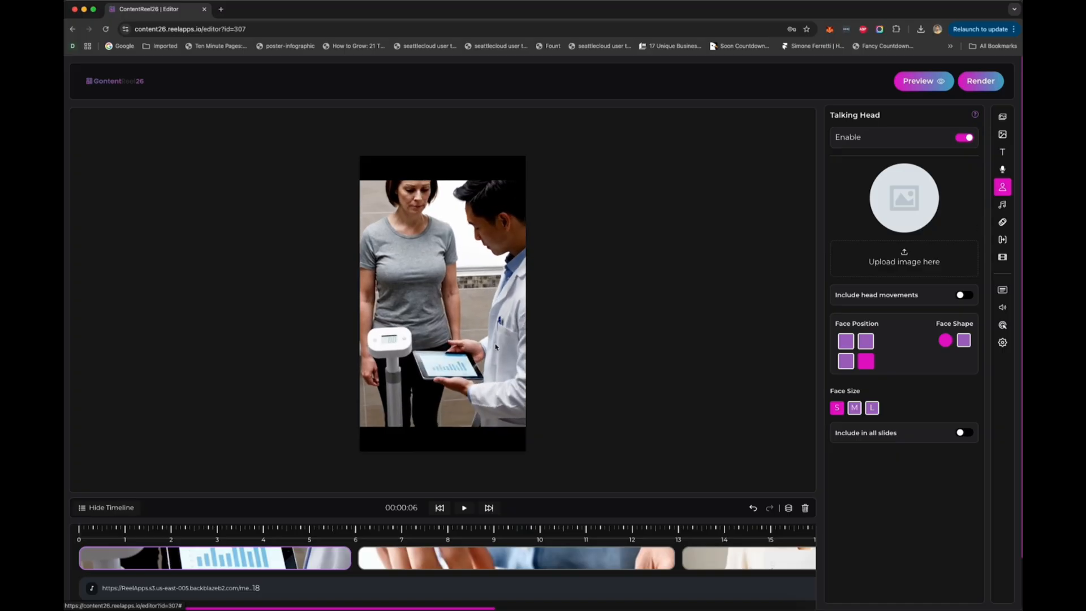
left_click(1003, 205)
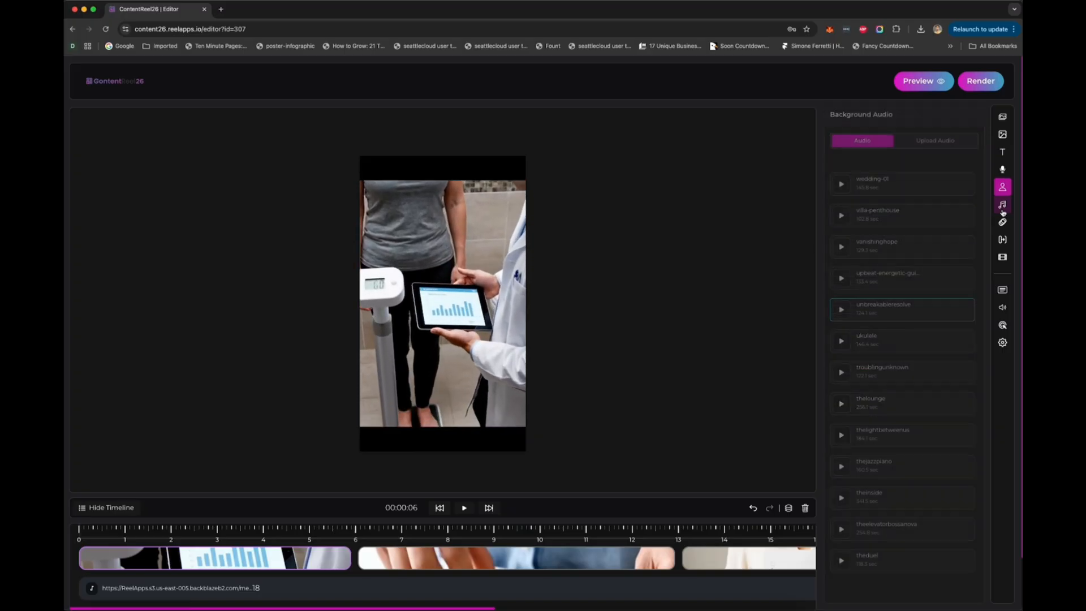
left_click(1003, 223)
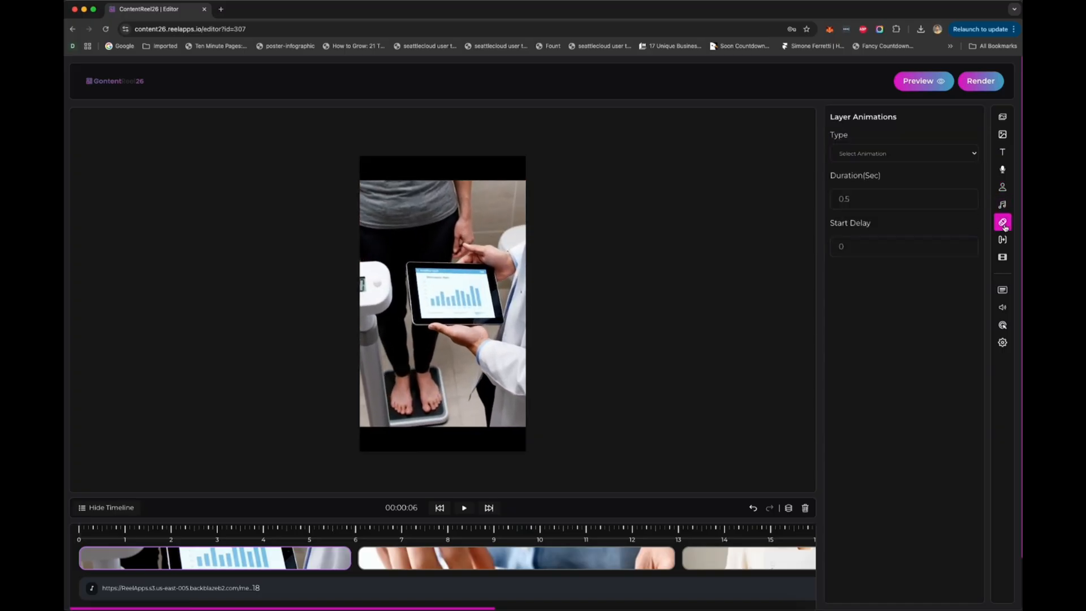
left_click(1004, 240)
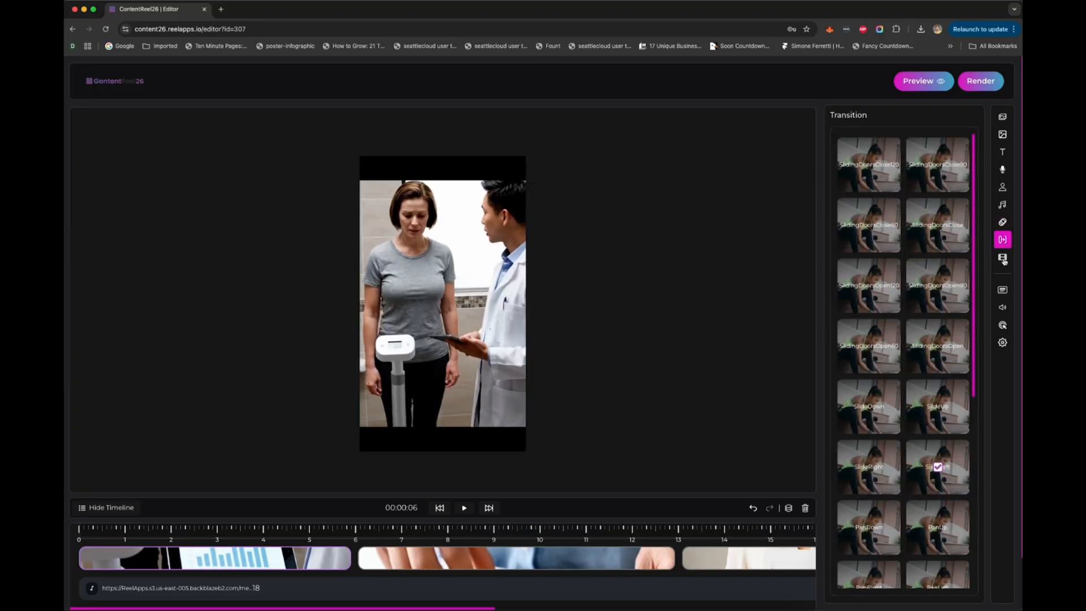
left_click(1003, 259)
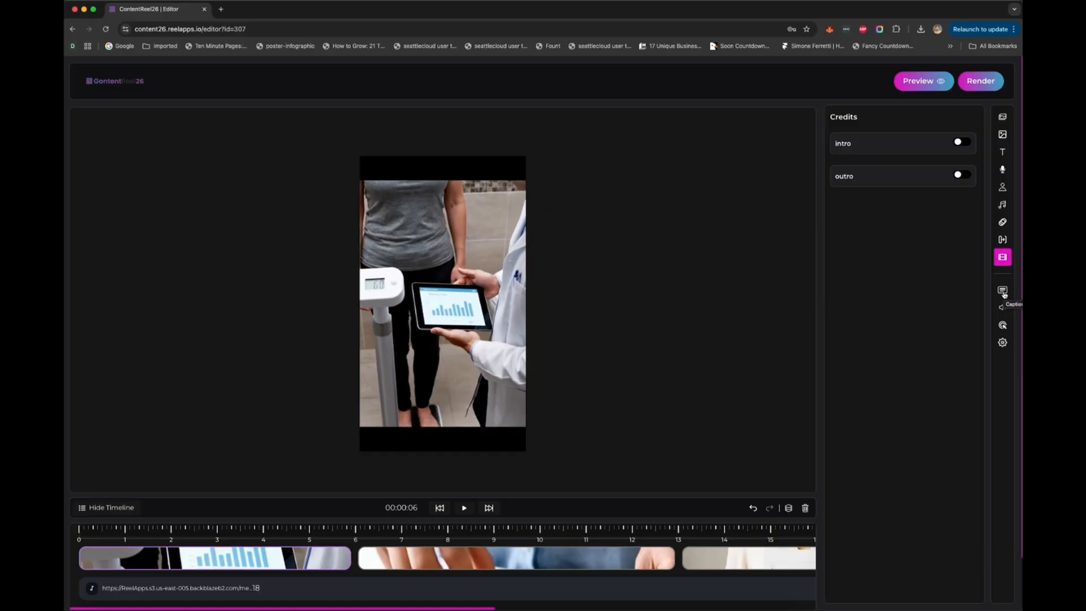
Step: Enable captions for the first video and choose the all-caps blue caption style
left_click(1004, 292)
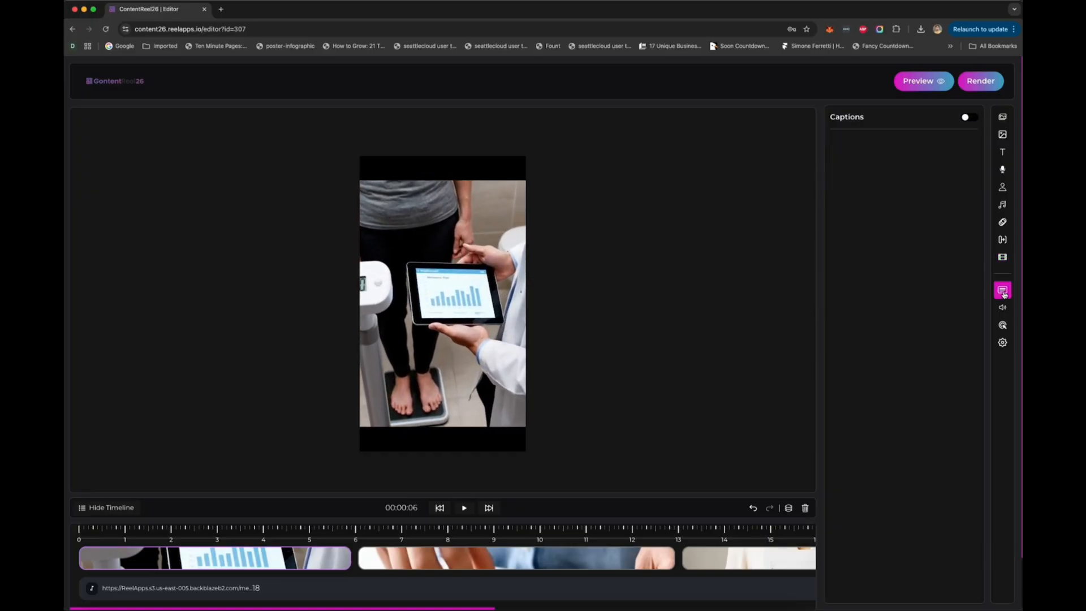
left_click(967, 117)
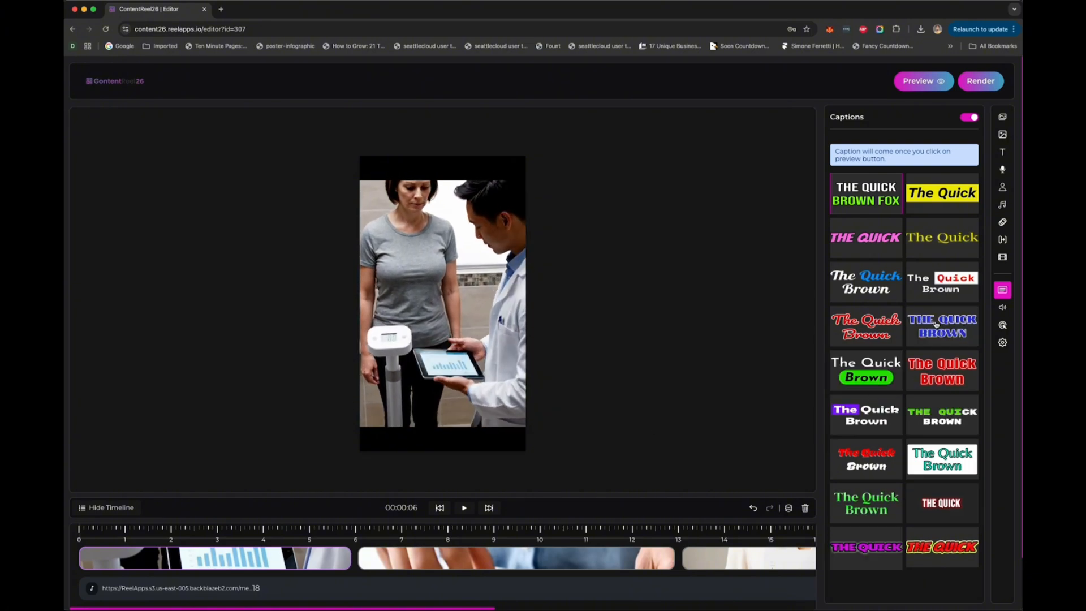
left_click(937, 323)
Step: View the volume controls and switch on the video's call to action
left_click(1003, 307)
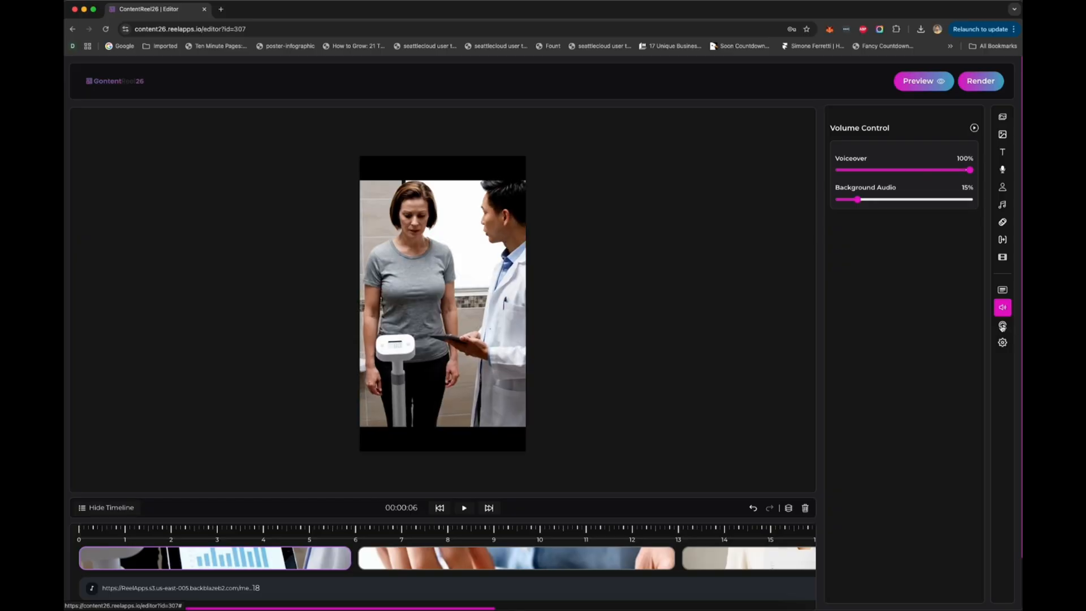
left_click(1003, 326)
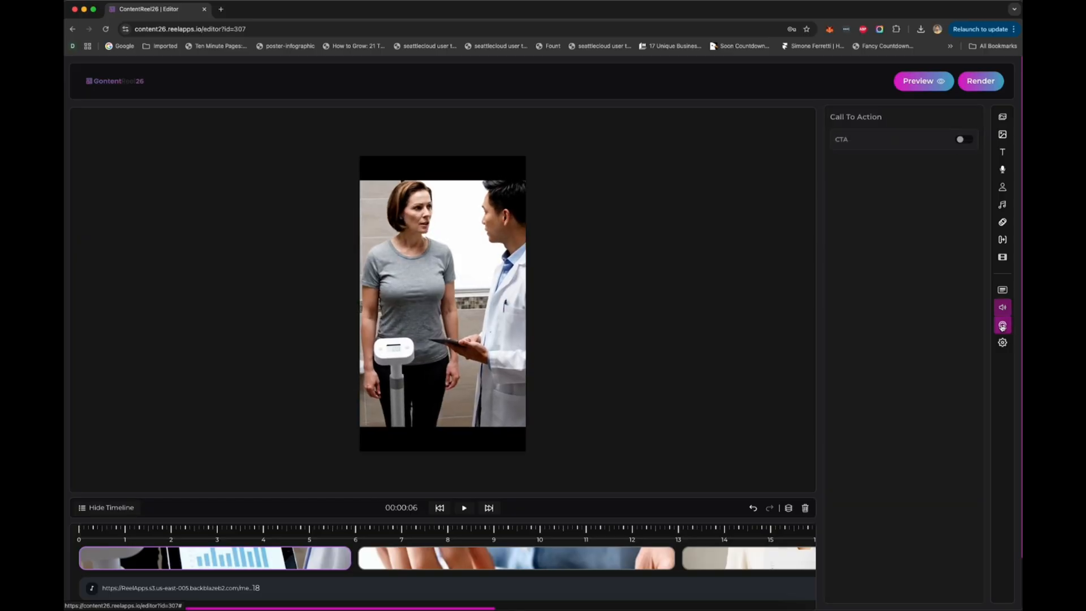
left_click(969, 140)
Step: Try out the logo and watermark options and switch both off again
left_click(1002, 343)
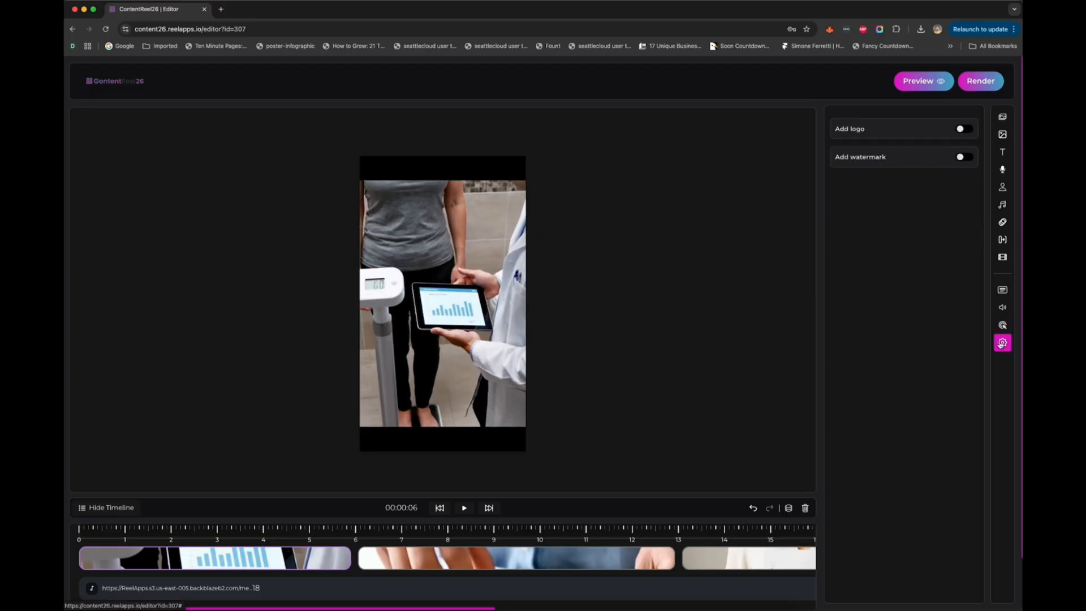
left_click(962, 131)
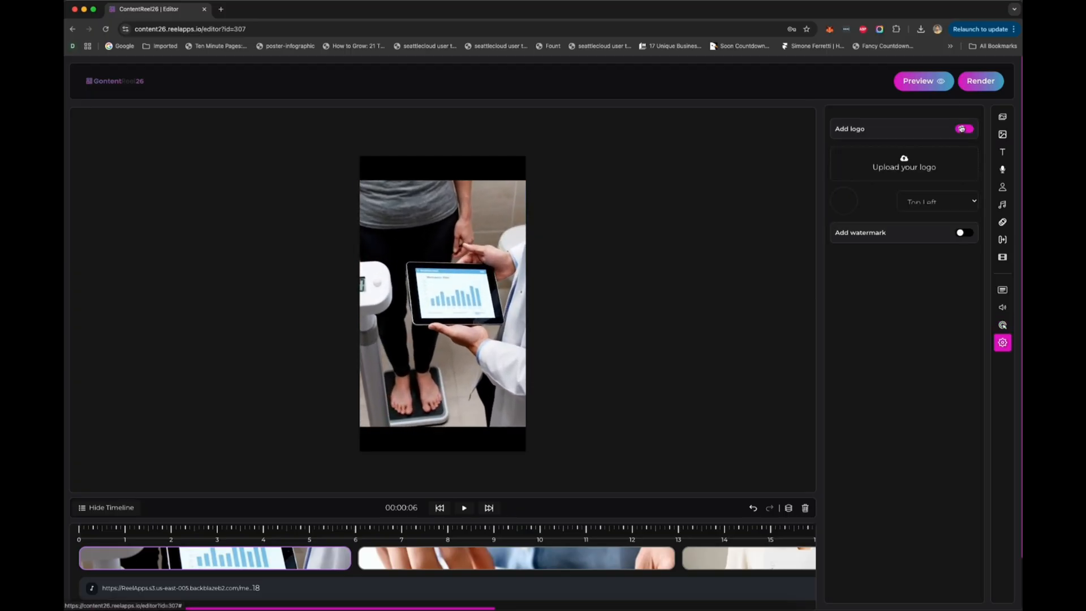
left_click(966, 233)
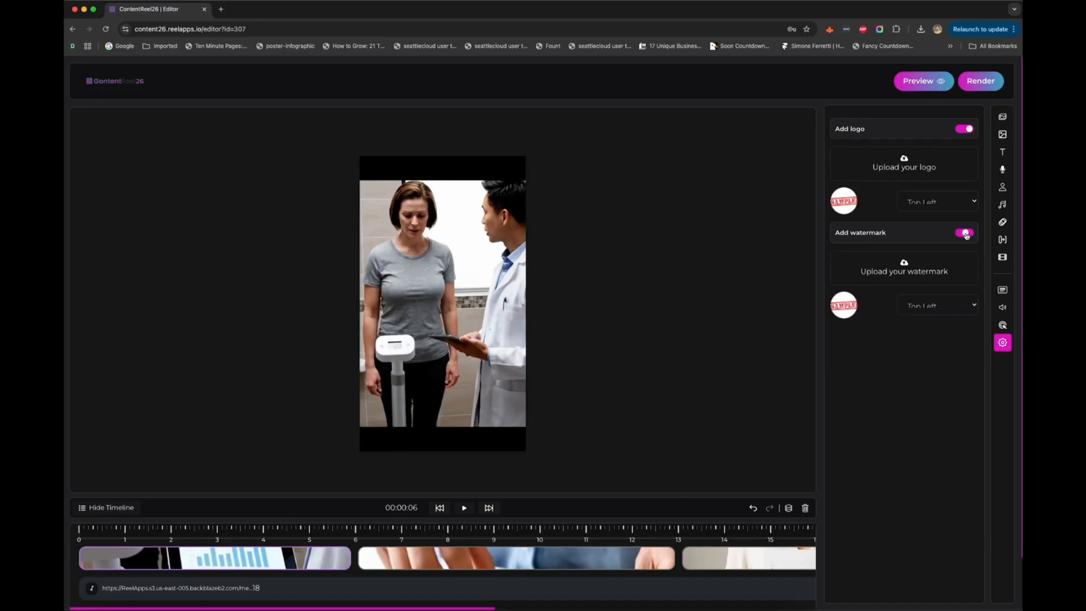
left_click(966, 233)
left_click(963, 130)
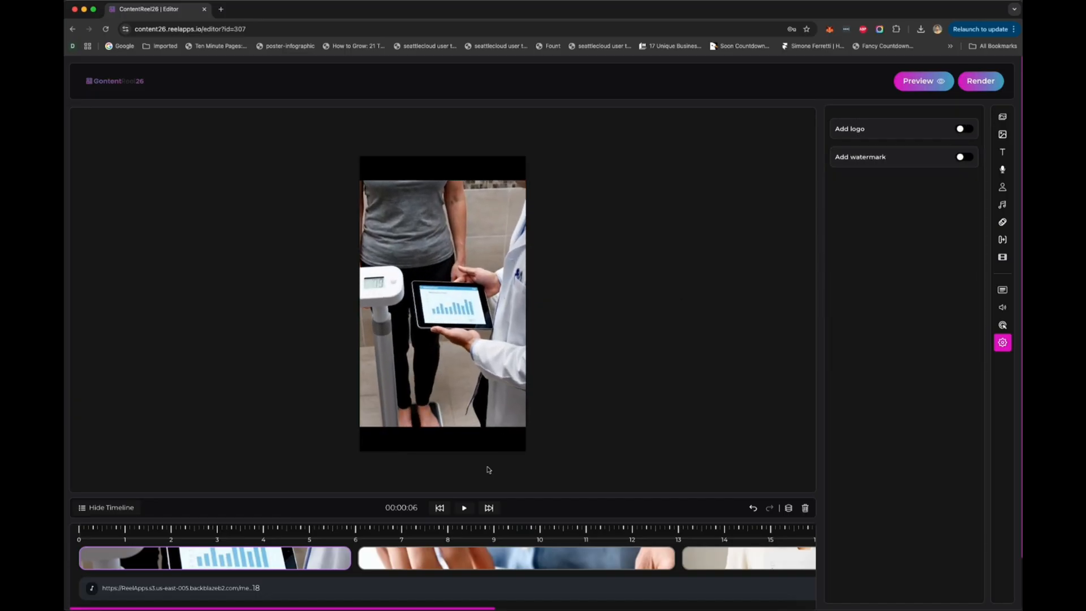
Step: Check the second and third slides on the timeline and render the first instagram video
left_click(521, 559)
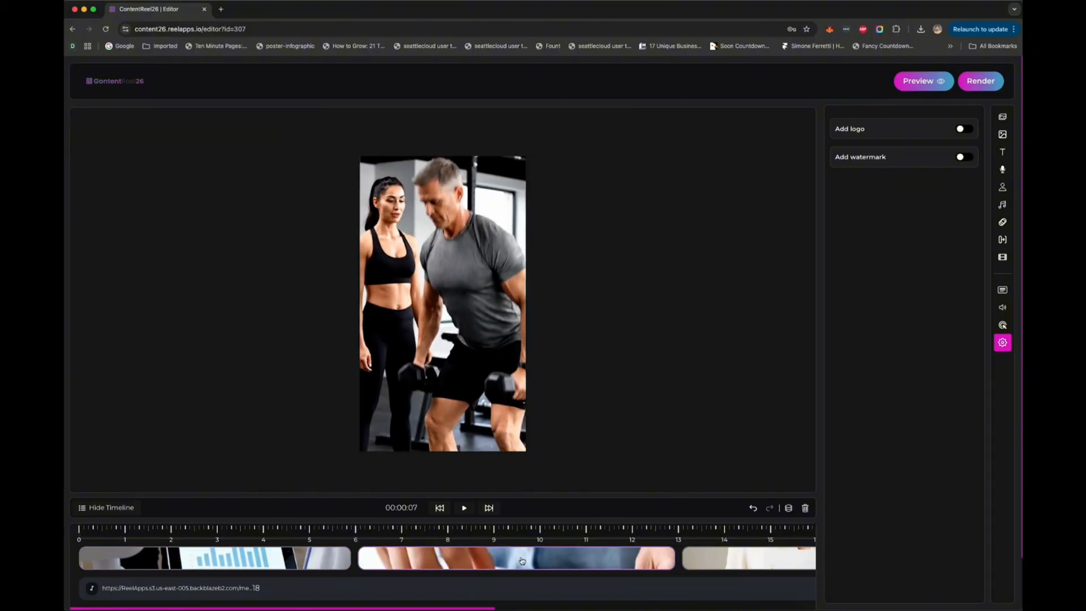
scroll(601, 558, "right", 5)
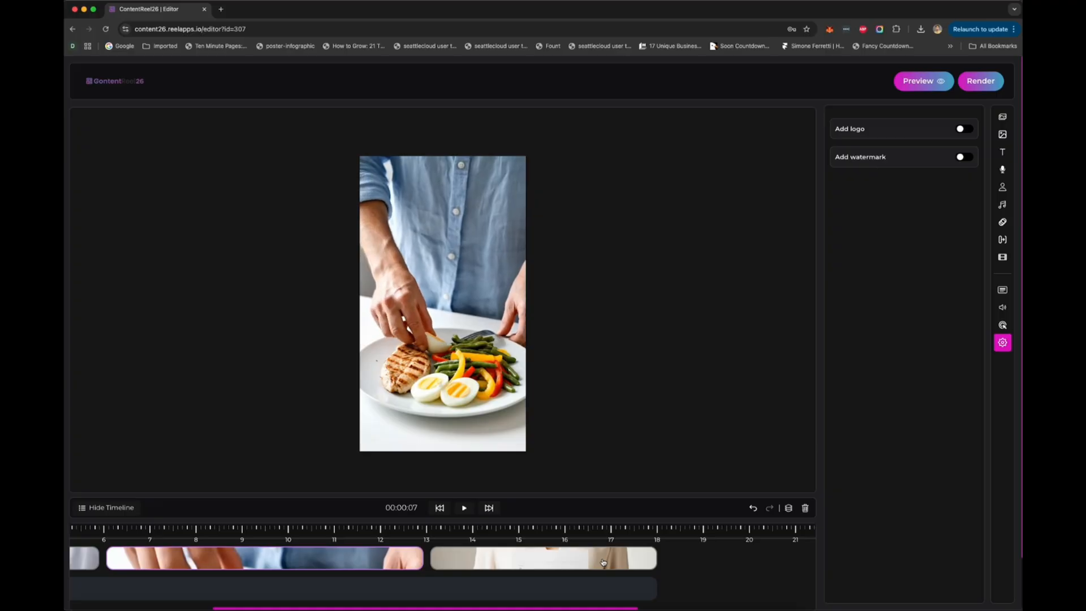
left_click(603, 562)
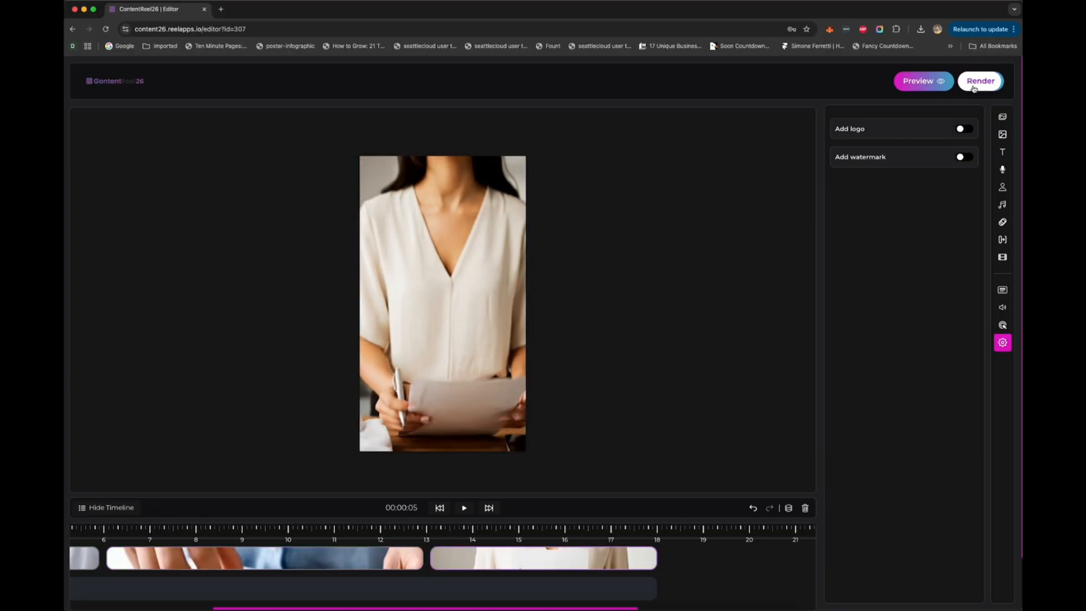
left_click(974, 86)
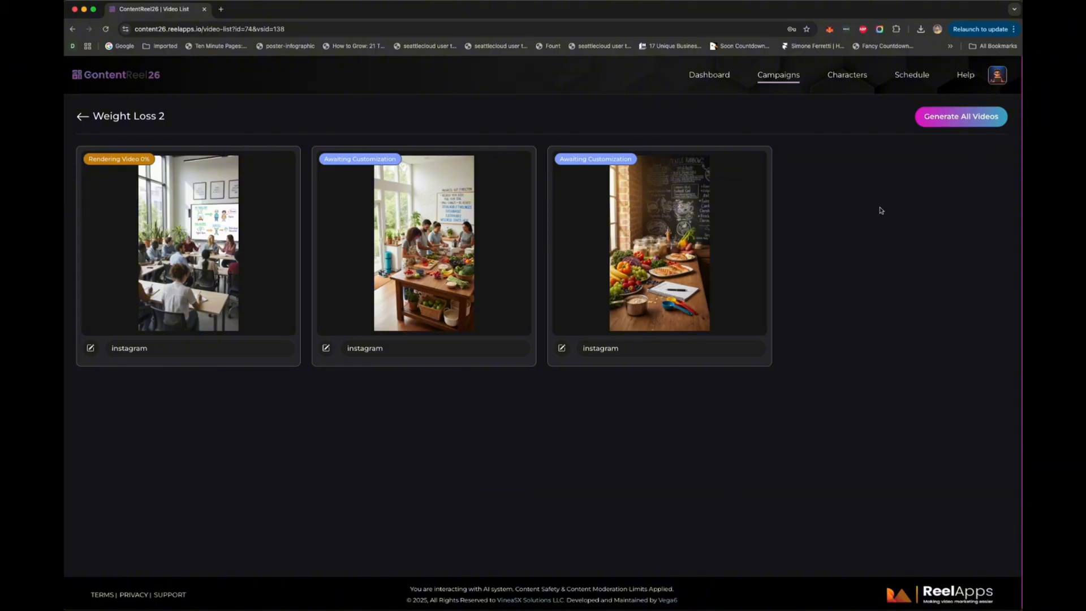
Step: Open the post schedule and look over its monthly calendar
left_click(912, 75)
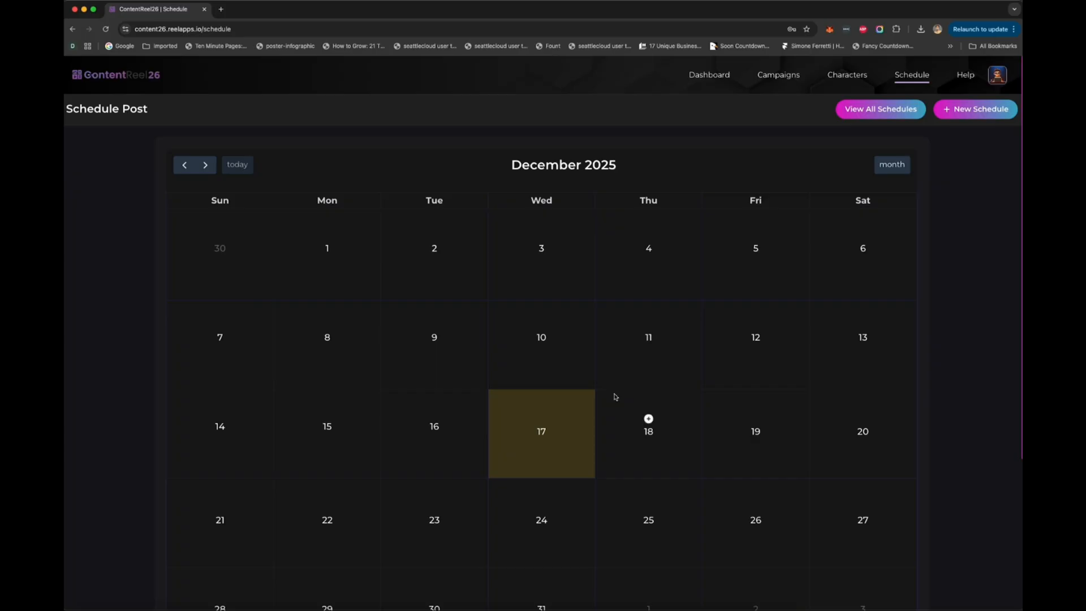
scroll(616, 396, "down", 3)
scroll(621, 412, "up", 3)
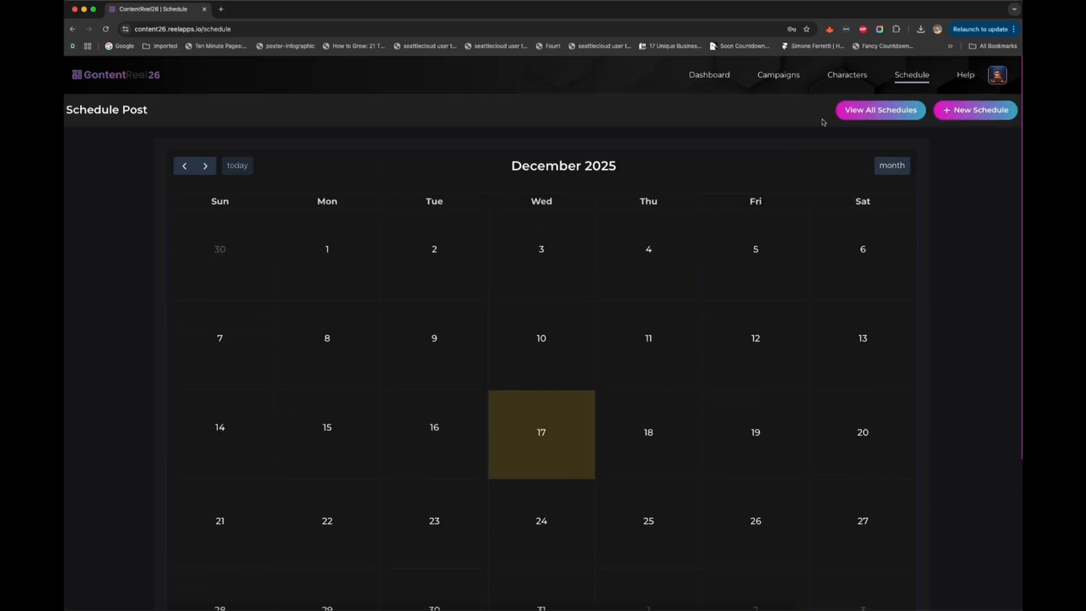
Step: Return to the weight loss 2 campaign and show the videos in its instagram set
left_click(778, 75)
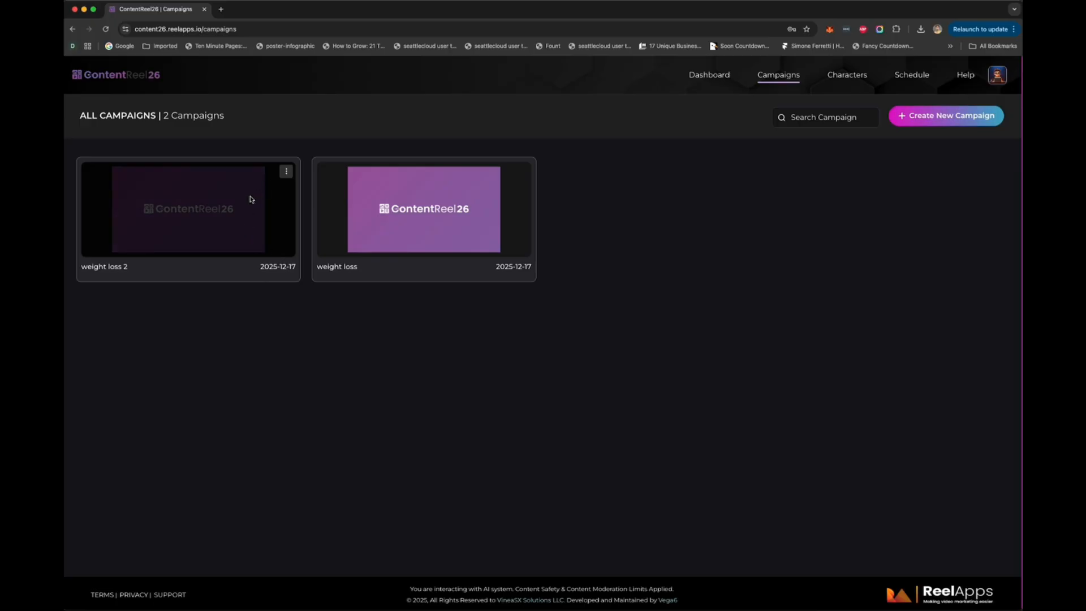
left_click(287, 171)
left_click(302, 194)
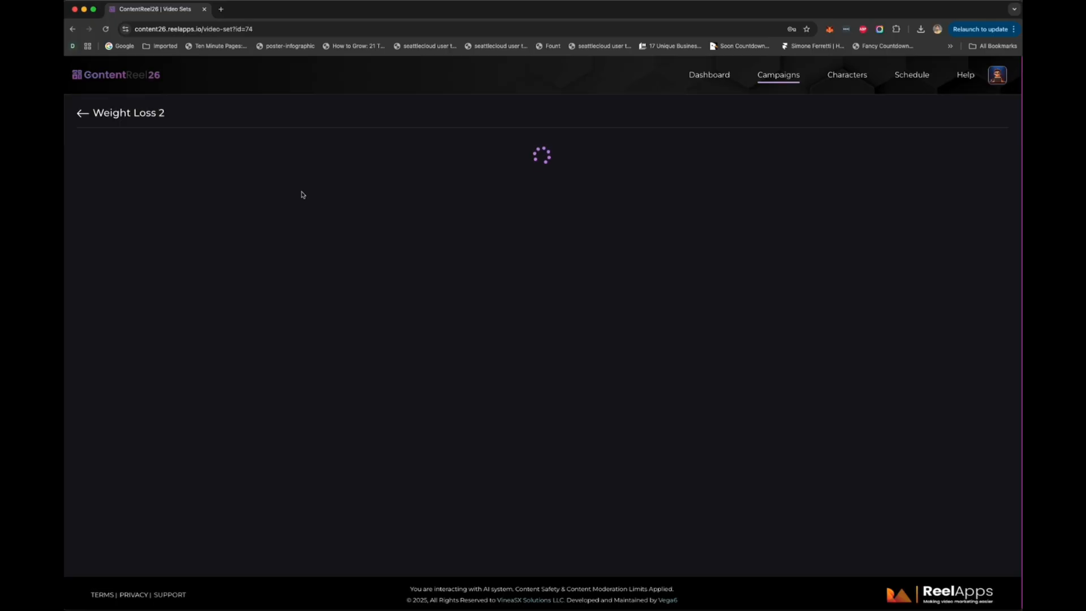
left_click(201, 198)
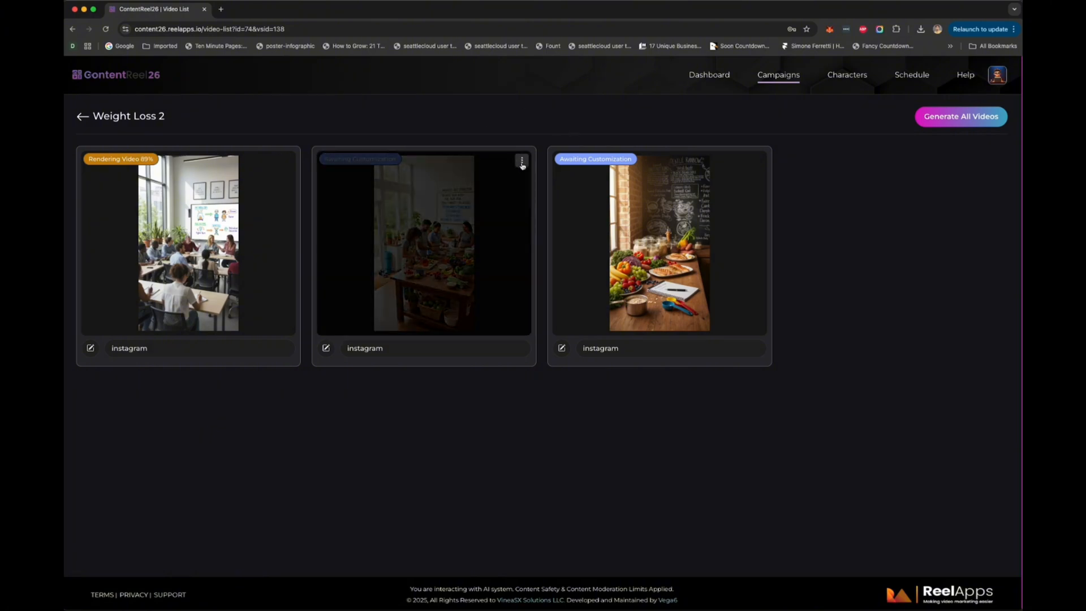
Step: Open the second instagram video in the editor, view its second and third slides, and return to the video list
left_click(522, 160)
left_click(529, 185)
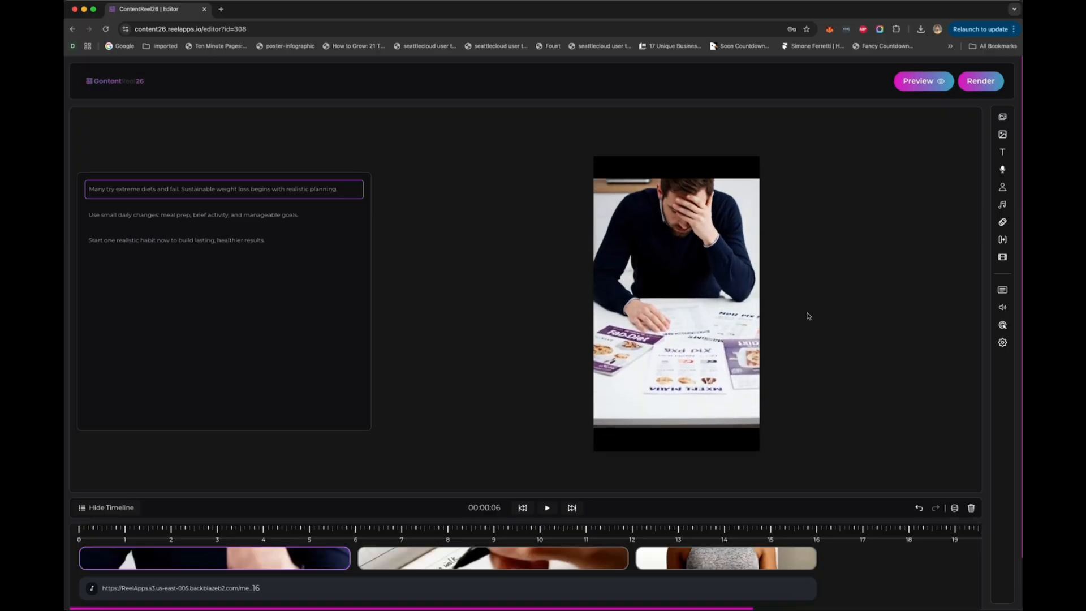
left_click(479, 566)
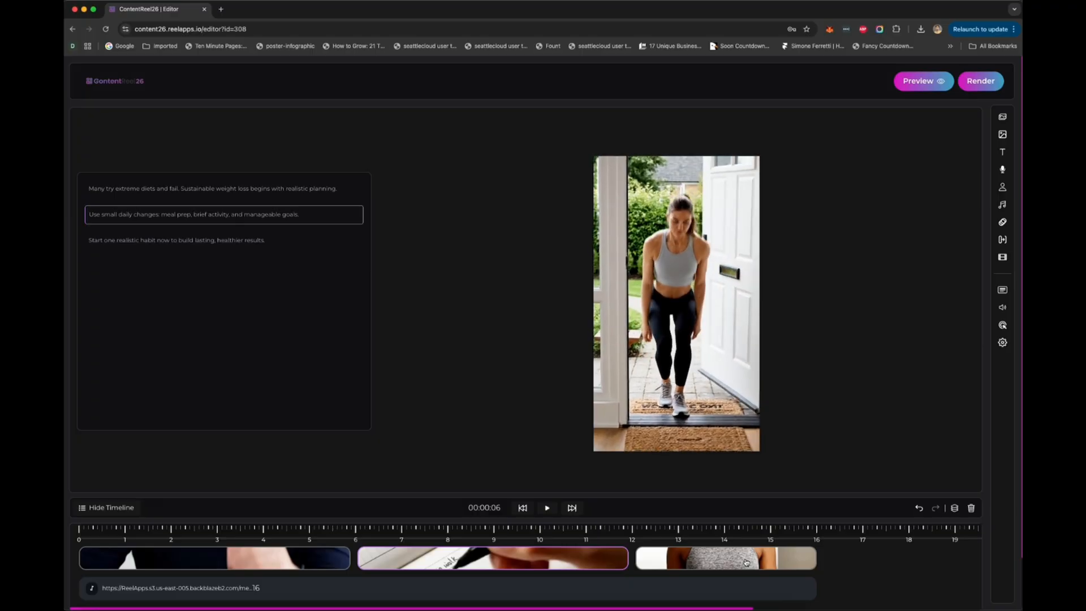
left_click(746, 562)
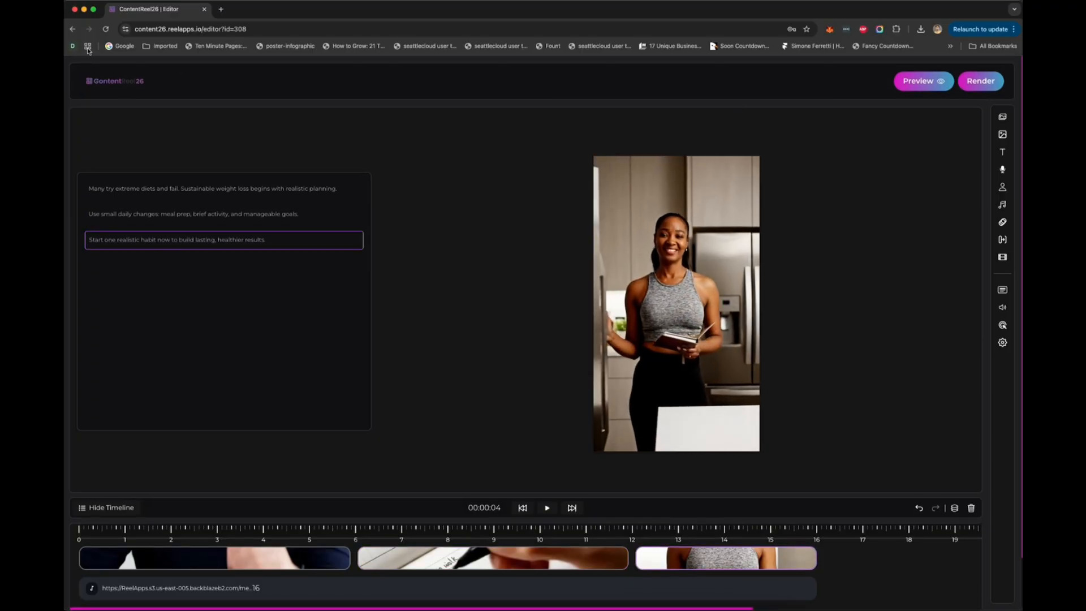
left_click(73, 29)
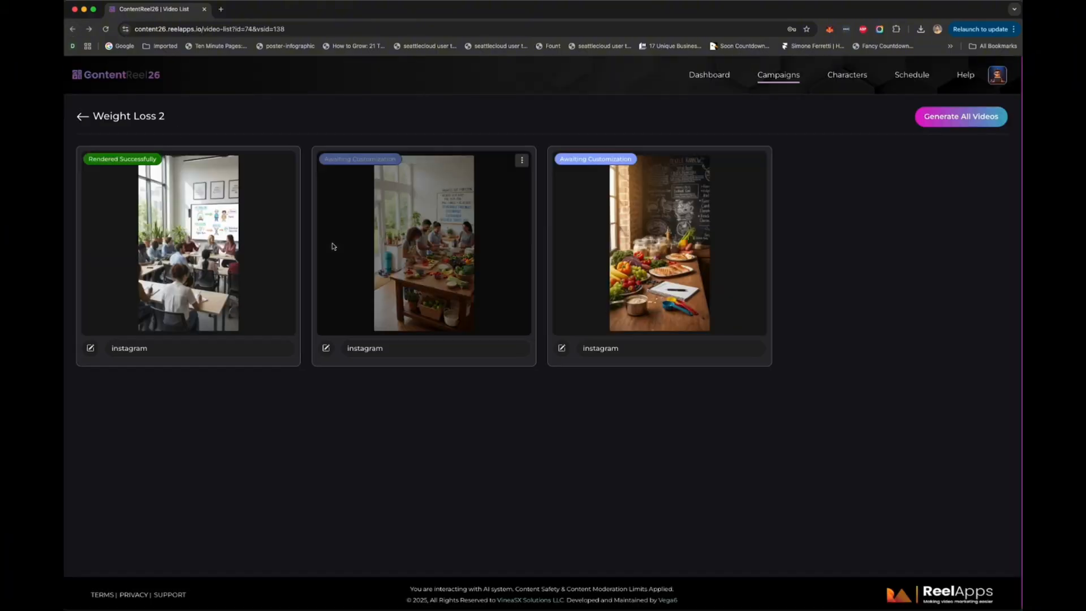